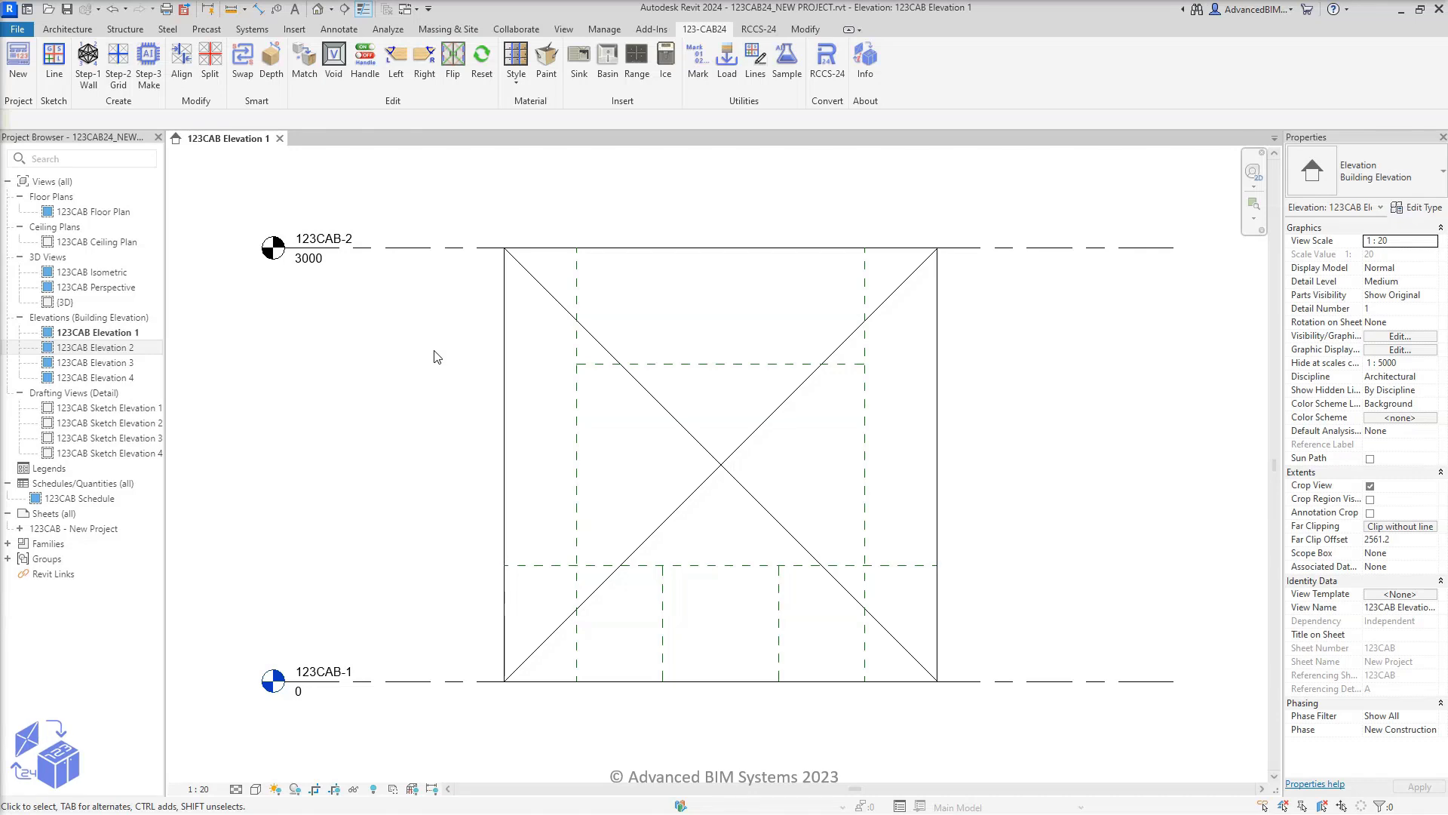
Inspect the curtain wall, then select all reference planes across the elevation
click(508, 368)
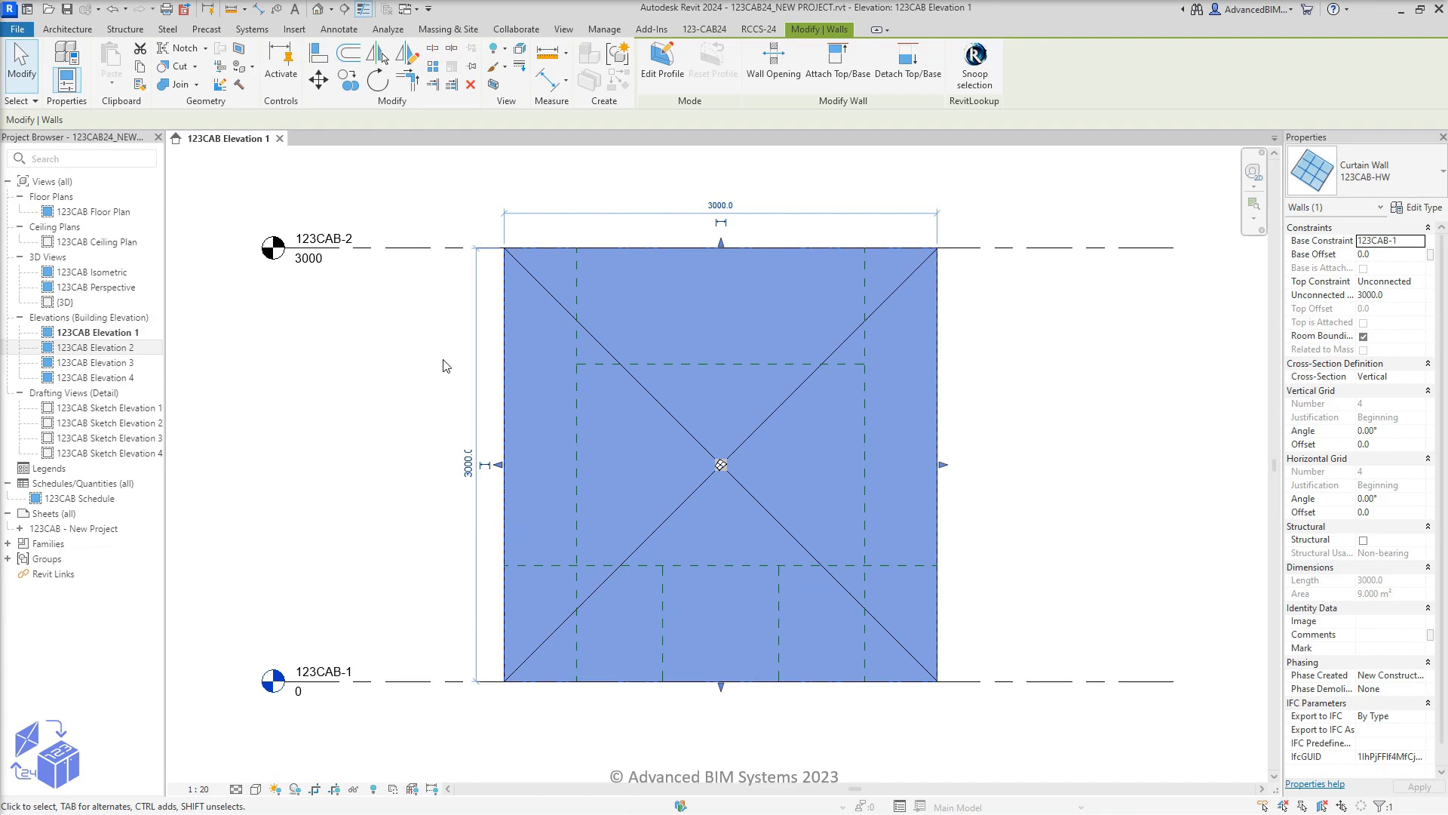
key(Escape)
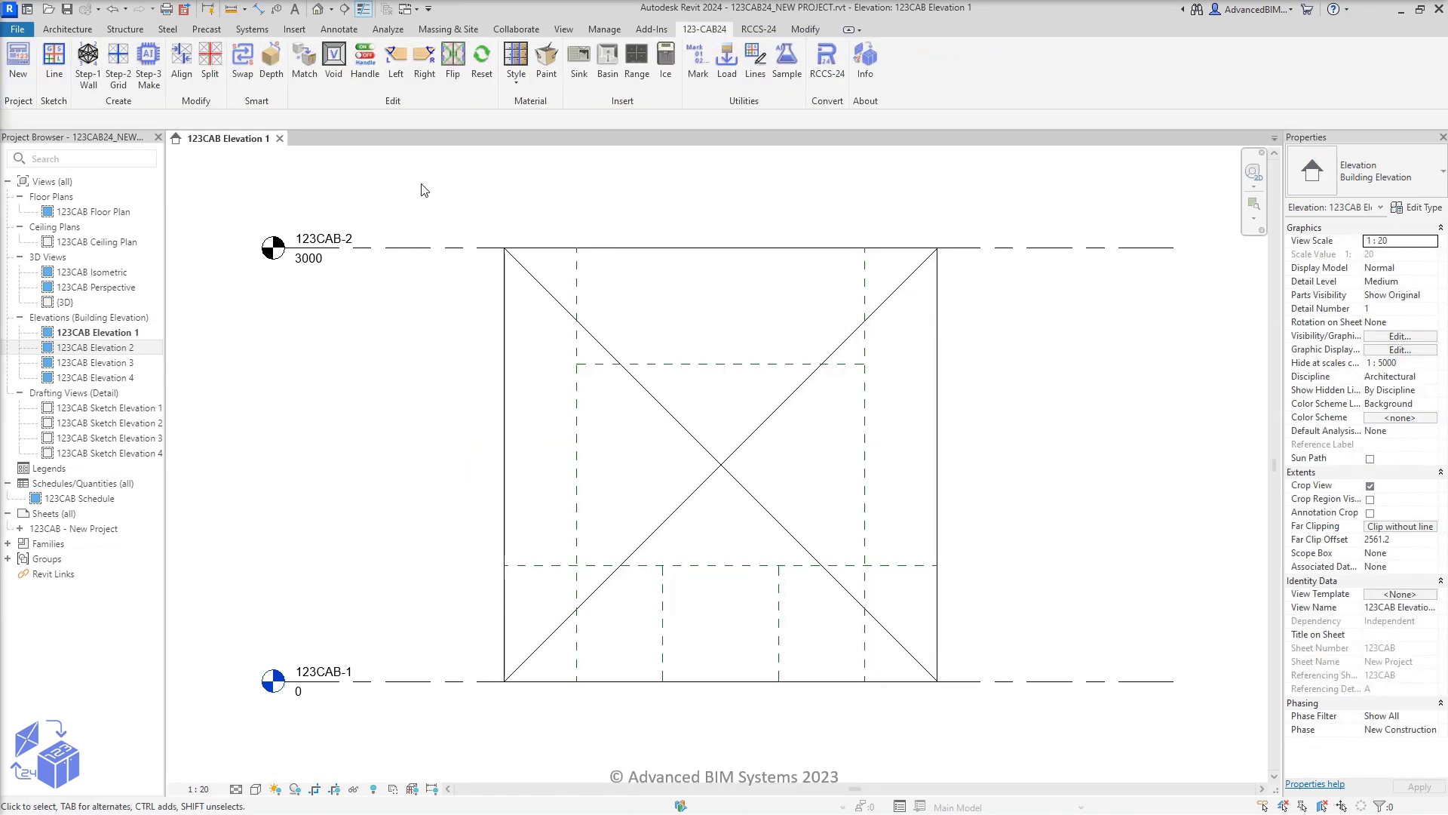
drag(421, 183, 911, 734)
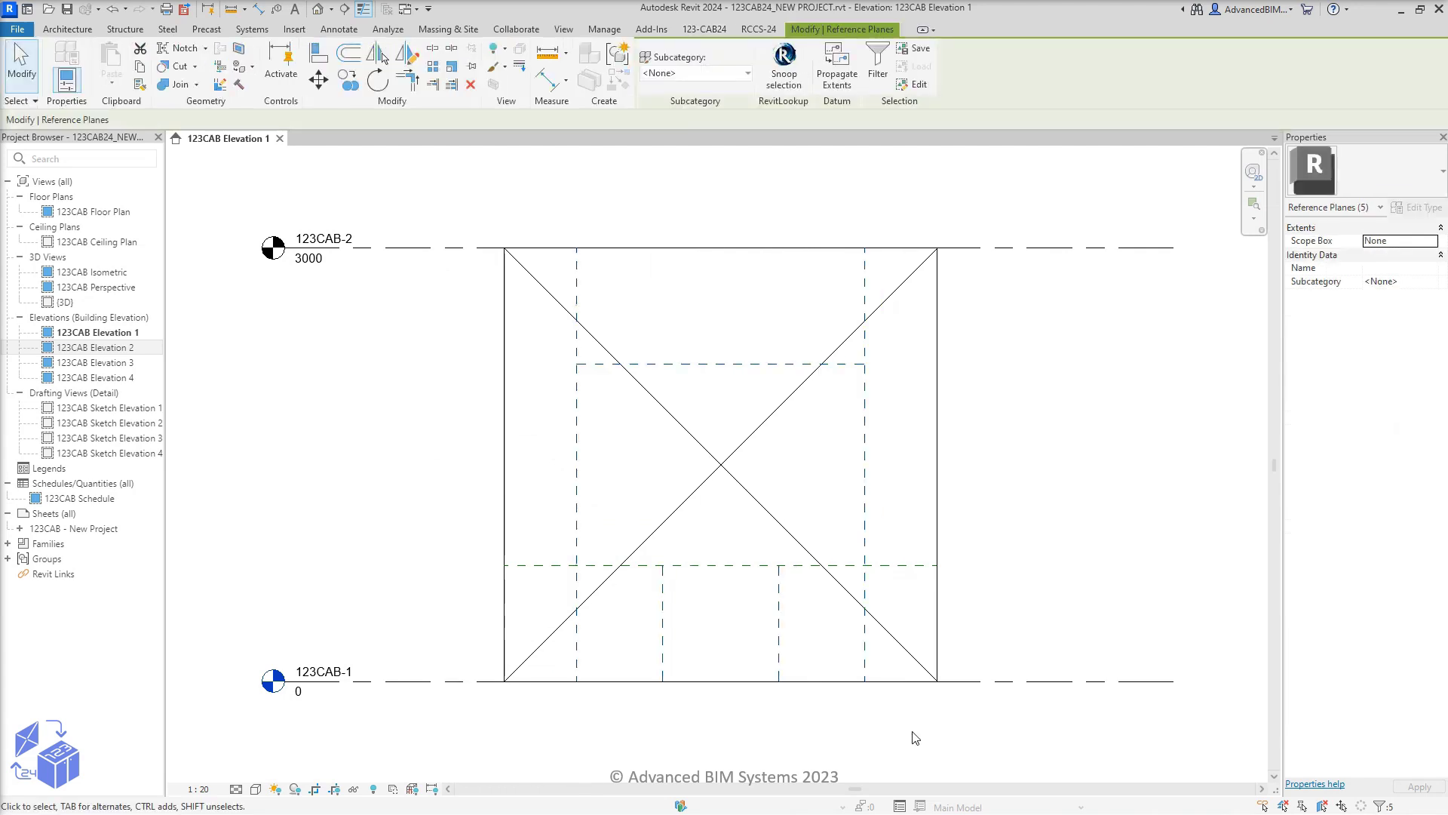
ctrl+click(893, 565)
key(Escape)
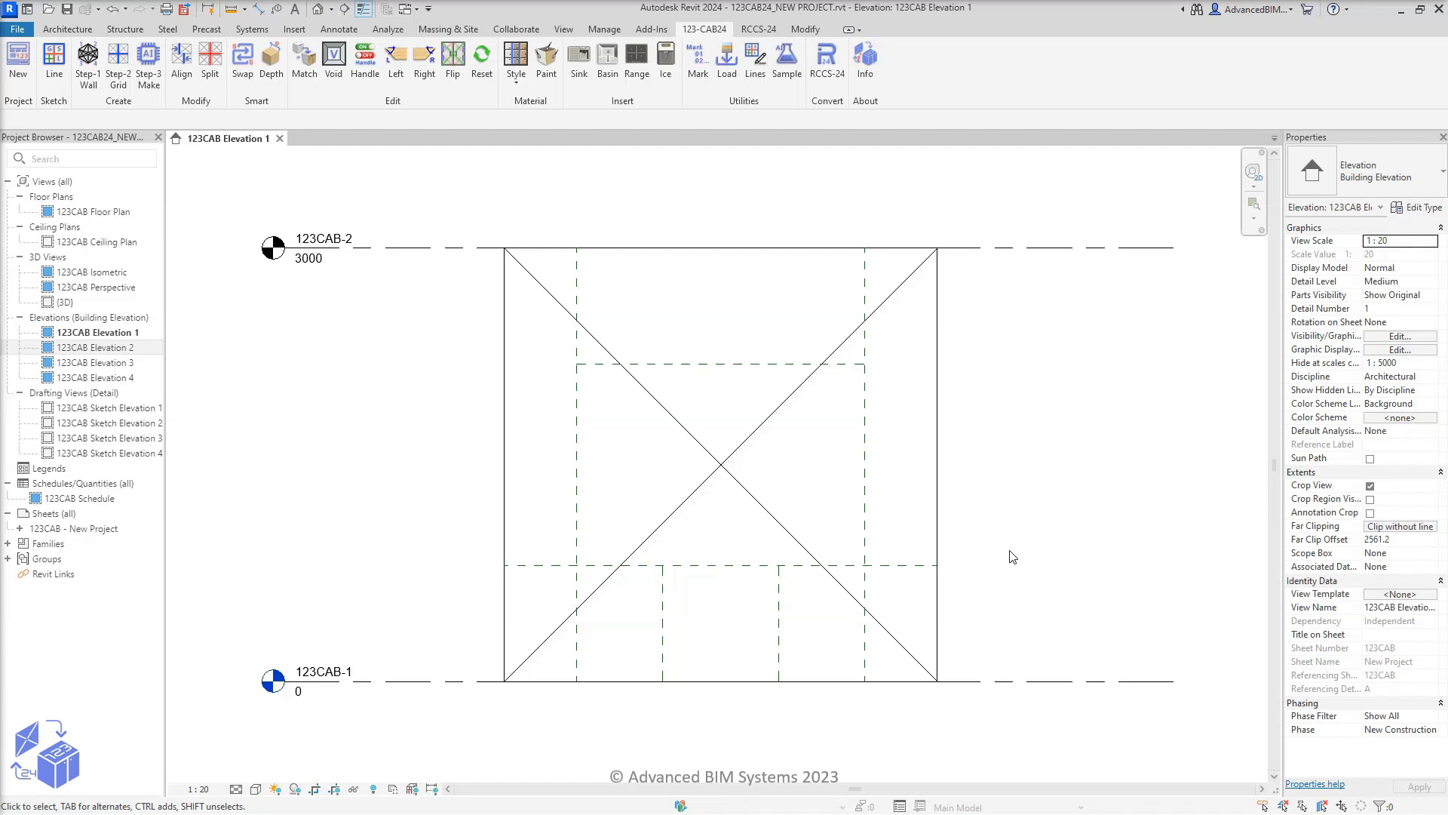
Check the lower horizontal, both vertical, upper horizontal and short lower-left reference planes
click(926, 558)
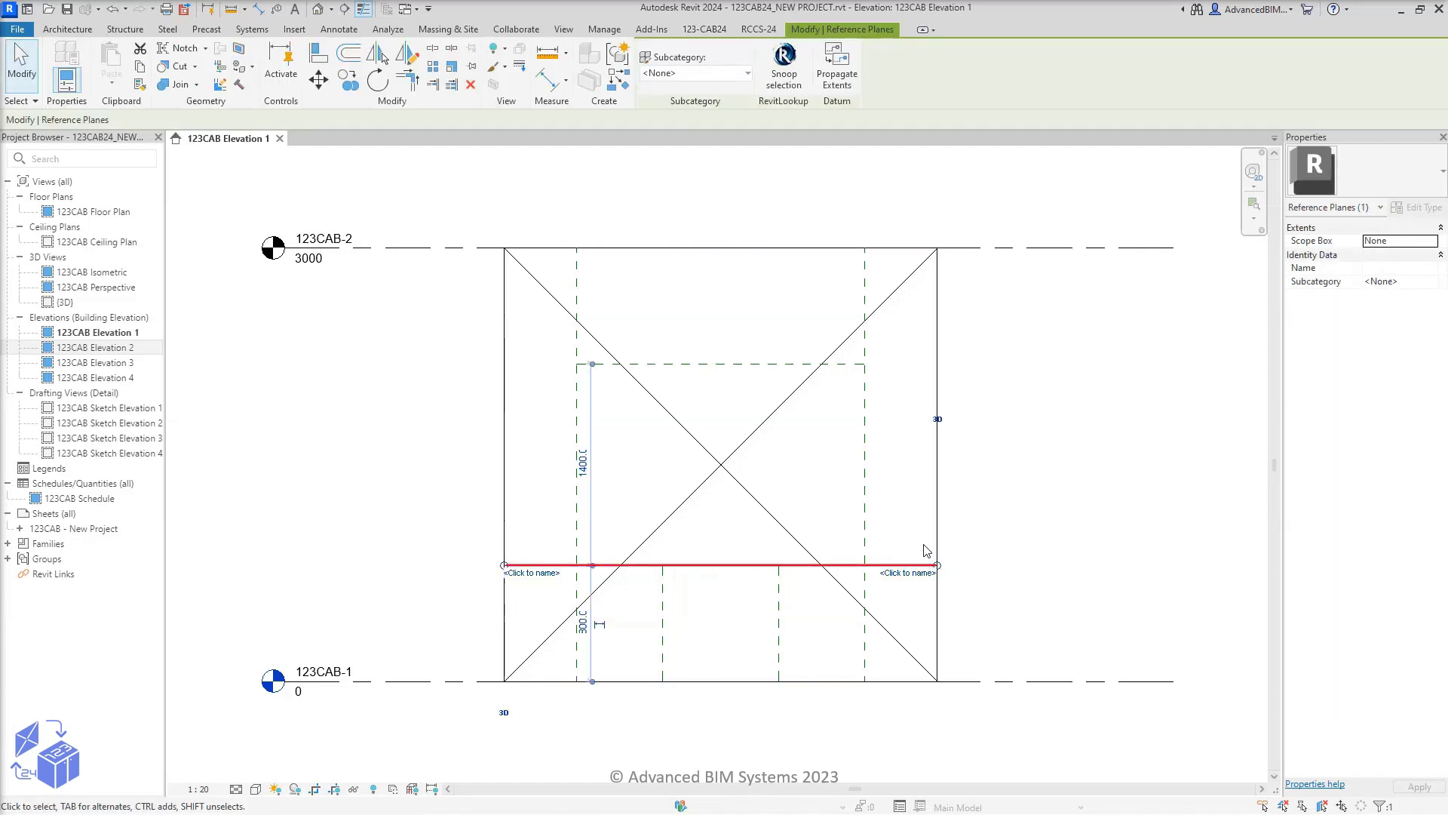
ctrl+click(865, 488)
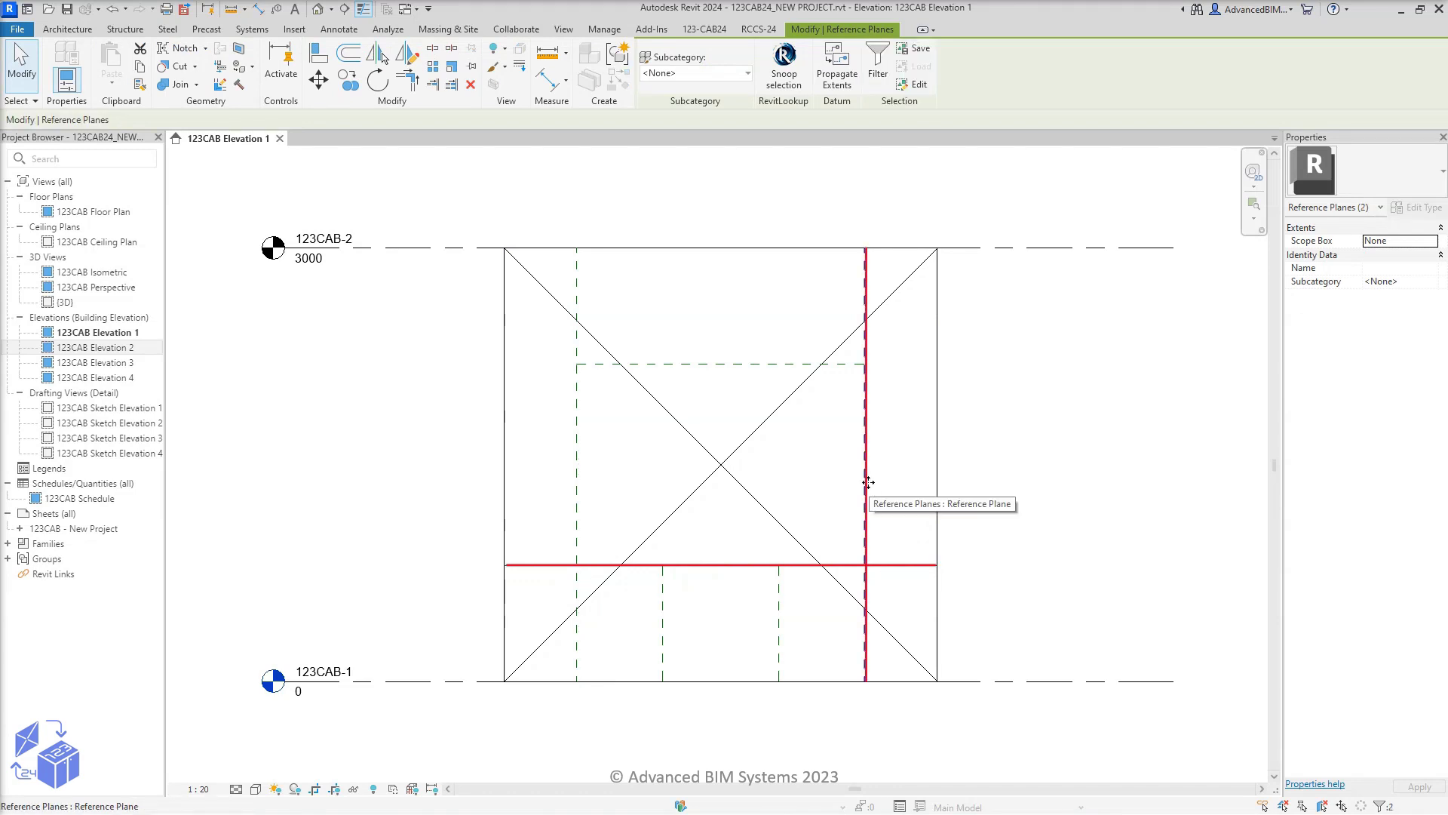
ctrl+click(578, 298)
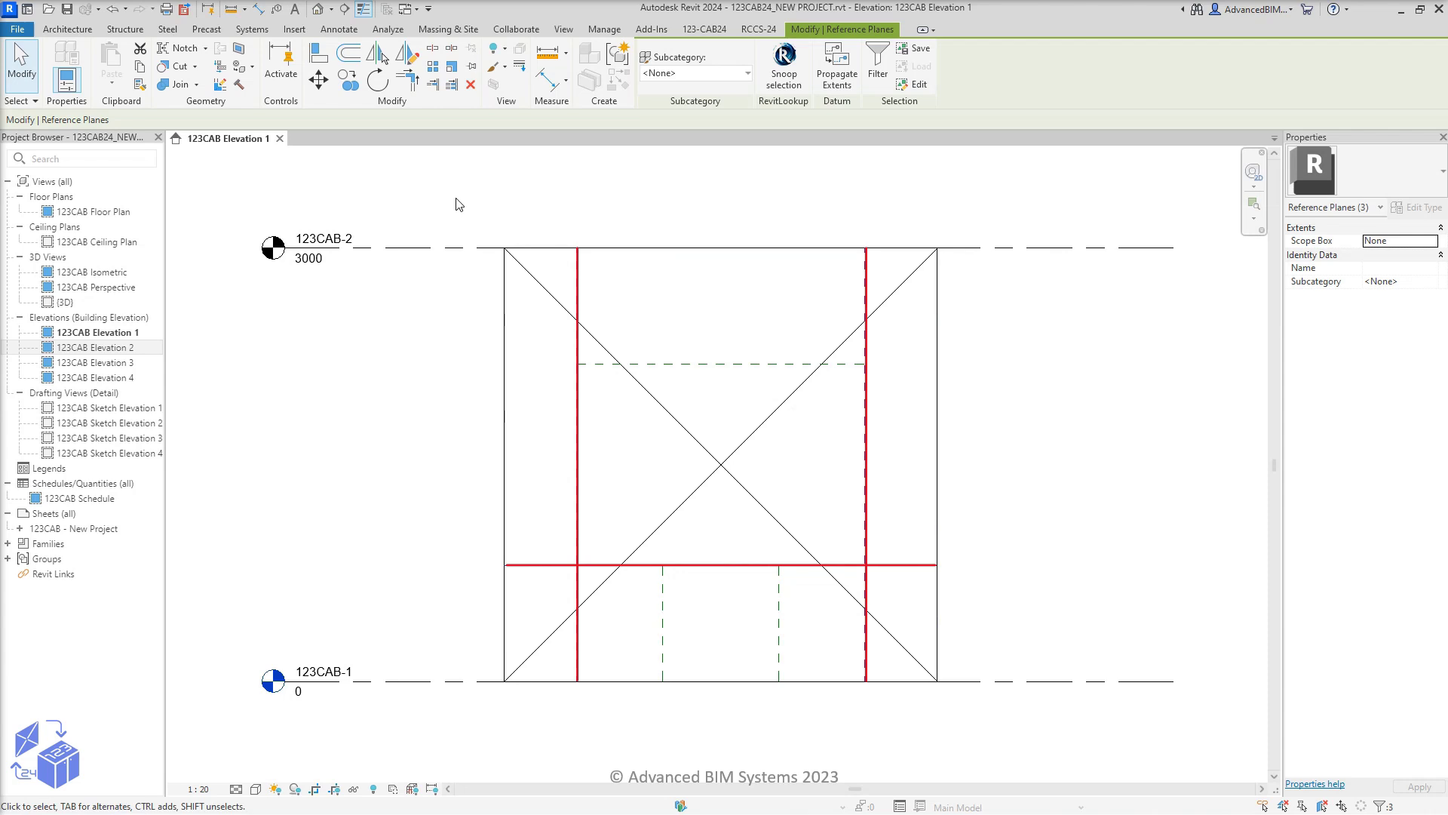
key(Escape)
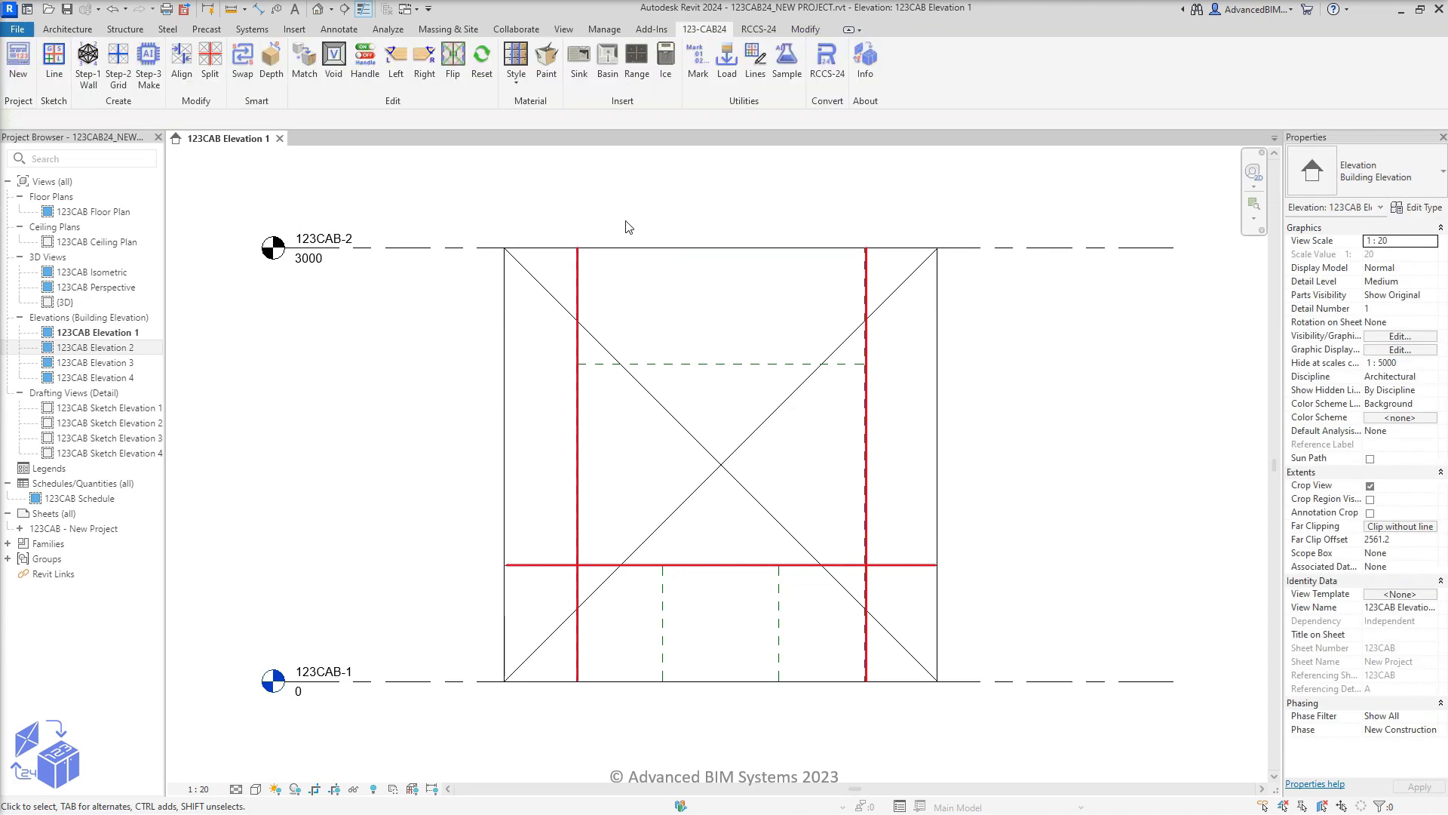
click(707, 364)
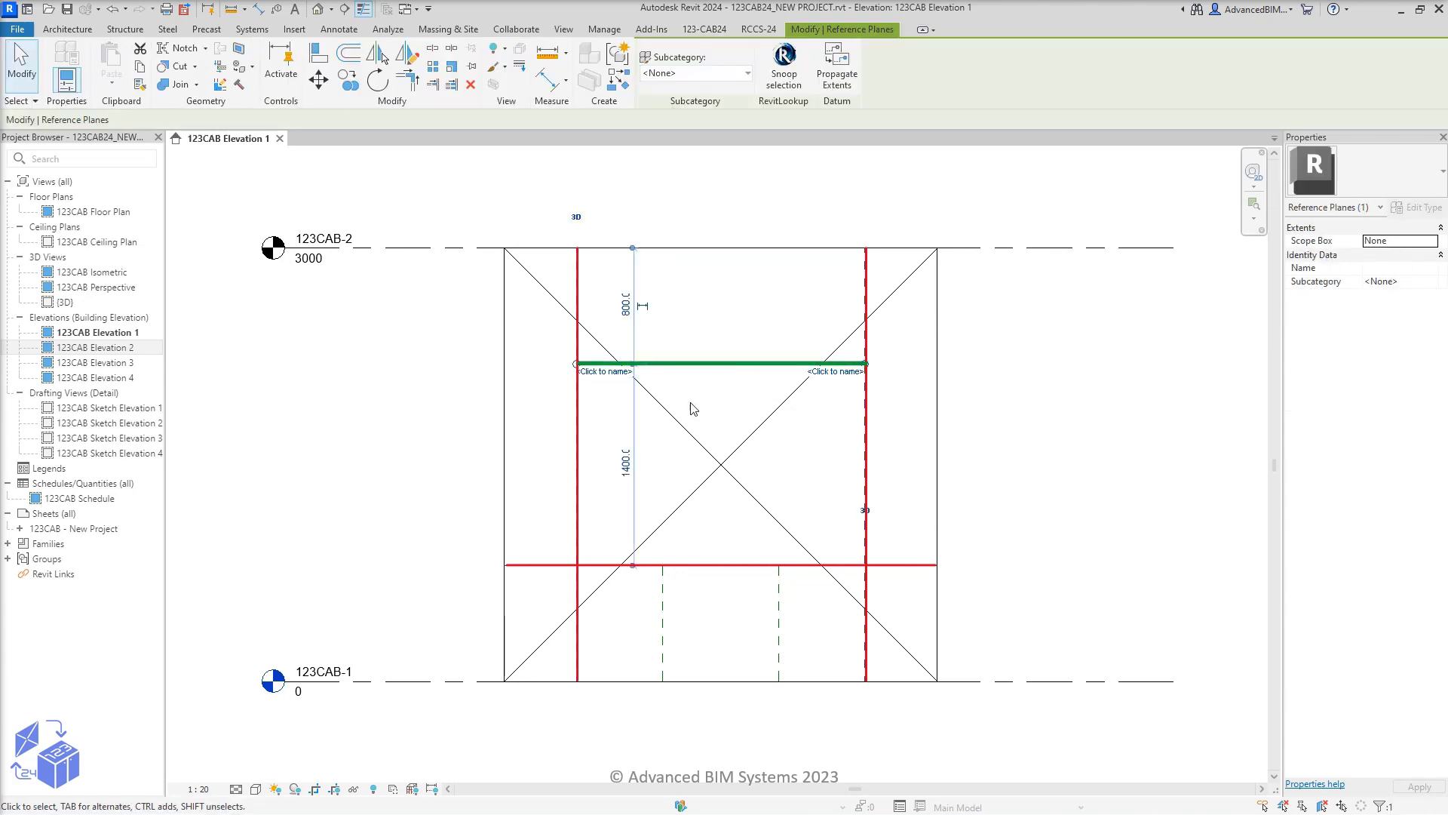
ctrl+click(665, 619)
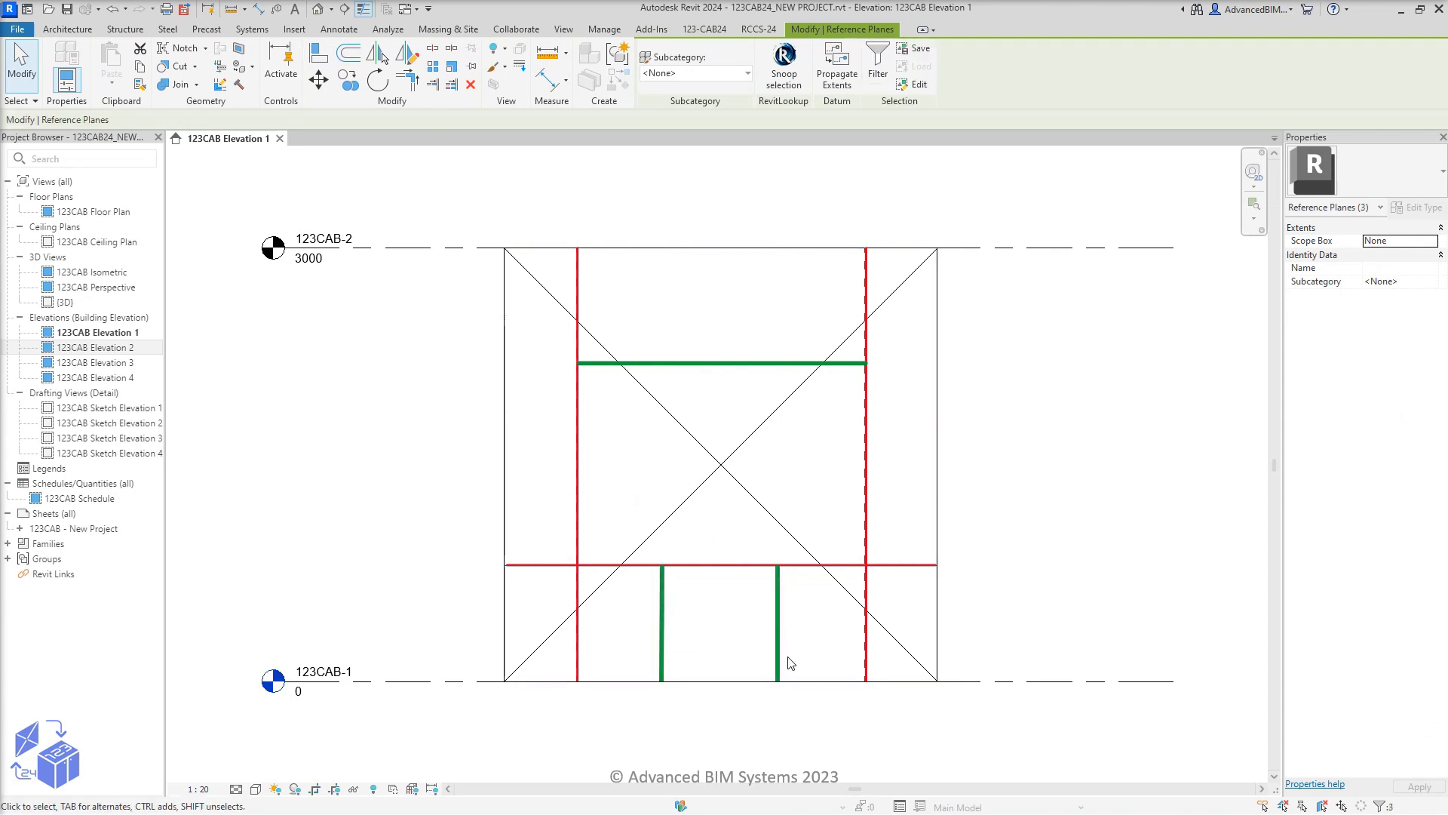
click(863, 722)
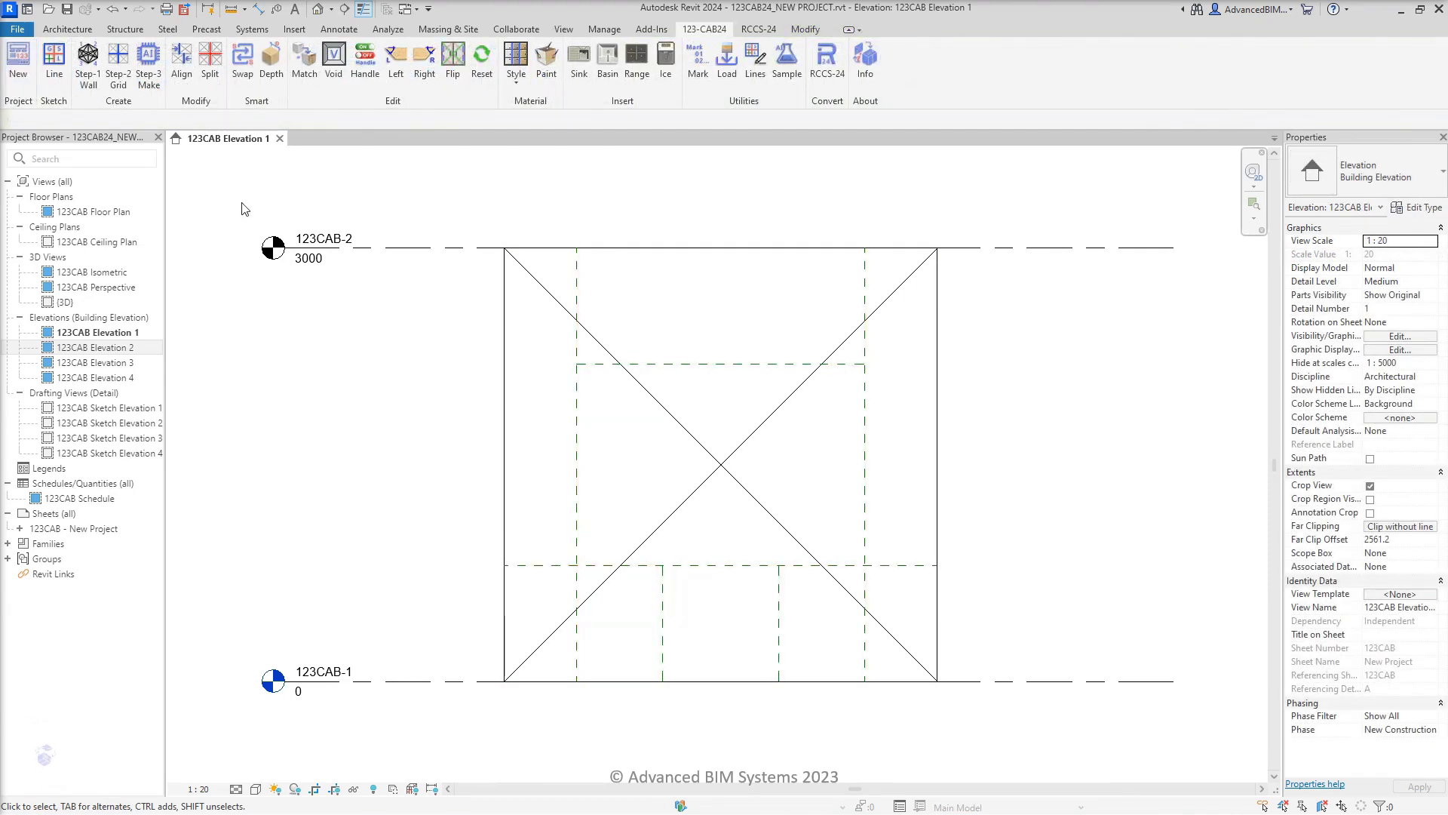
Add curtain grids on the left and right vertical planes and the lower horizontal plane
click(119, 69)
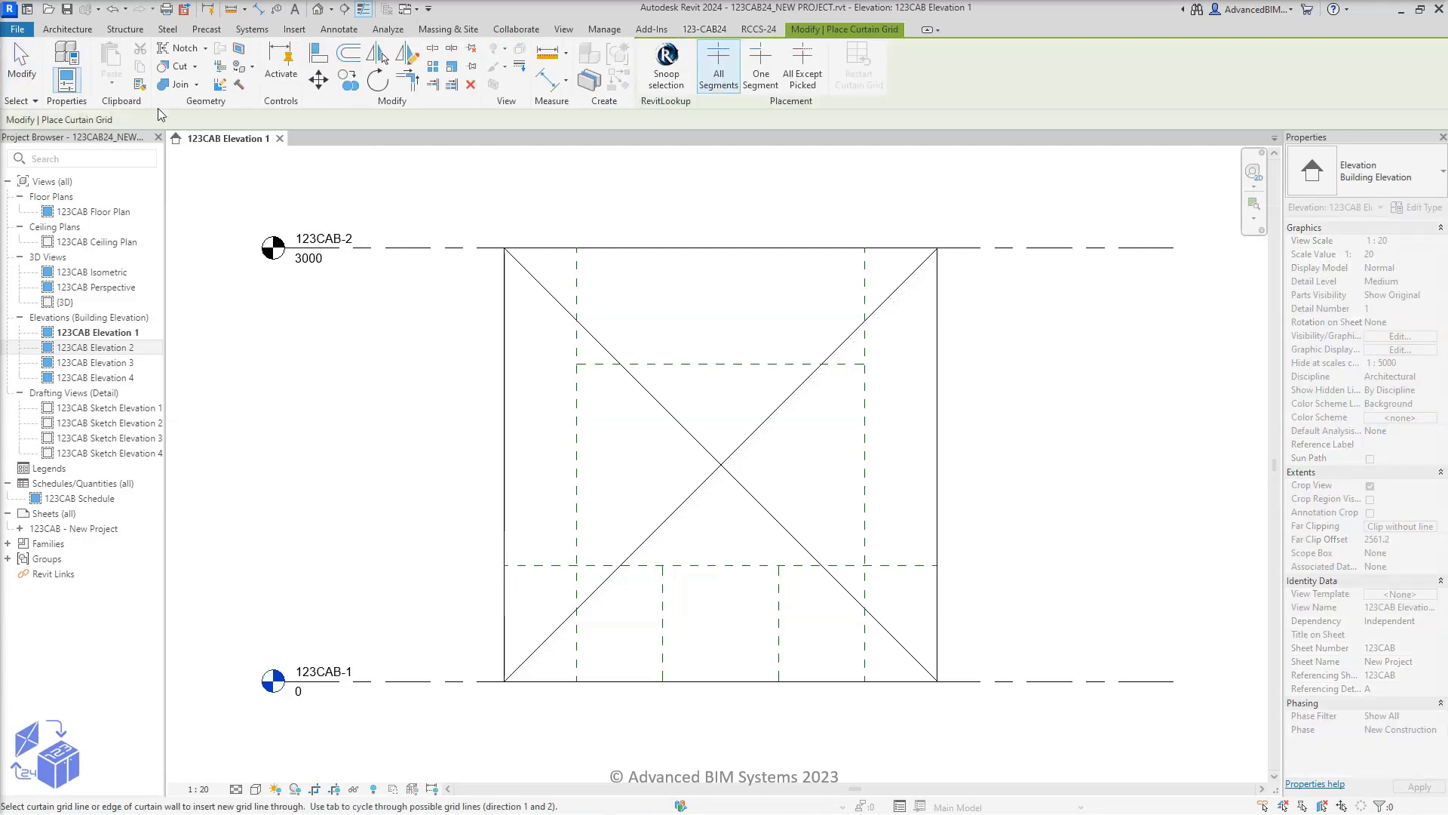
click(578, 255)
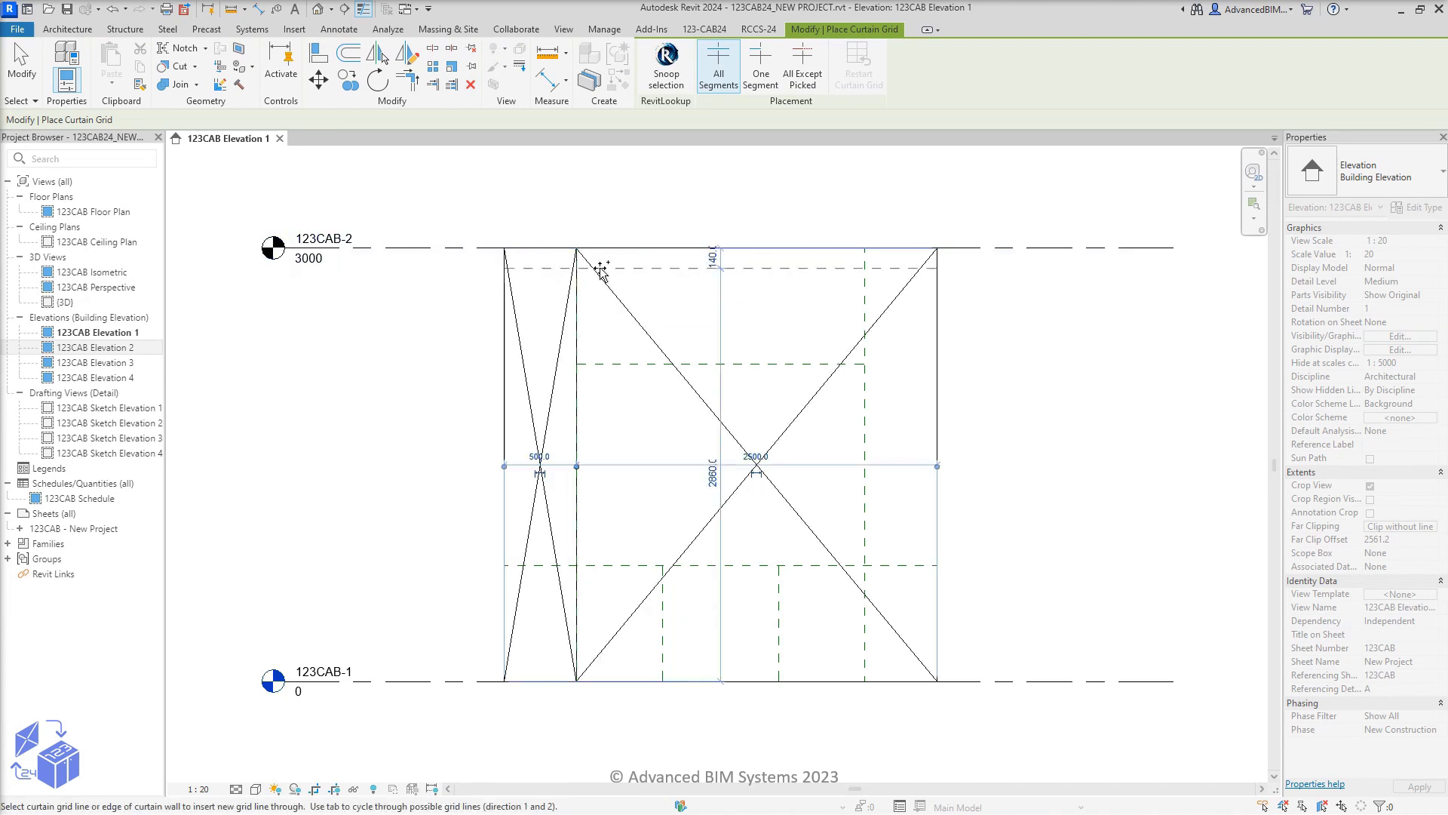
click(864, 252)
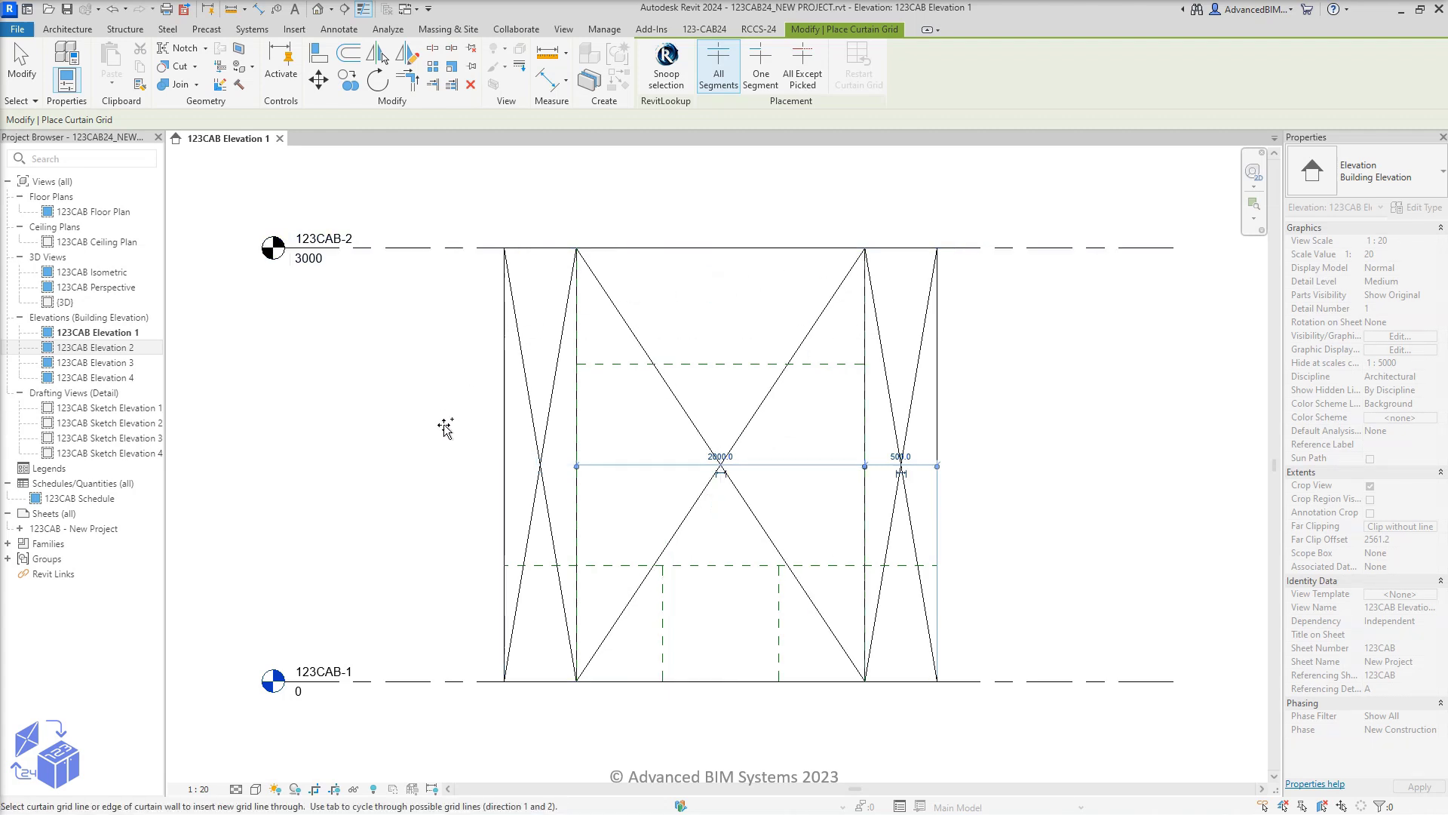
click(504, 564)
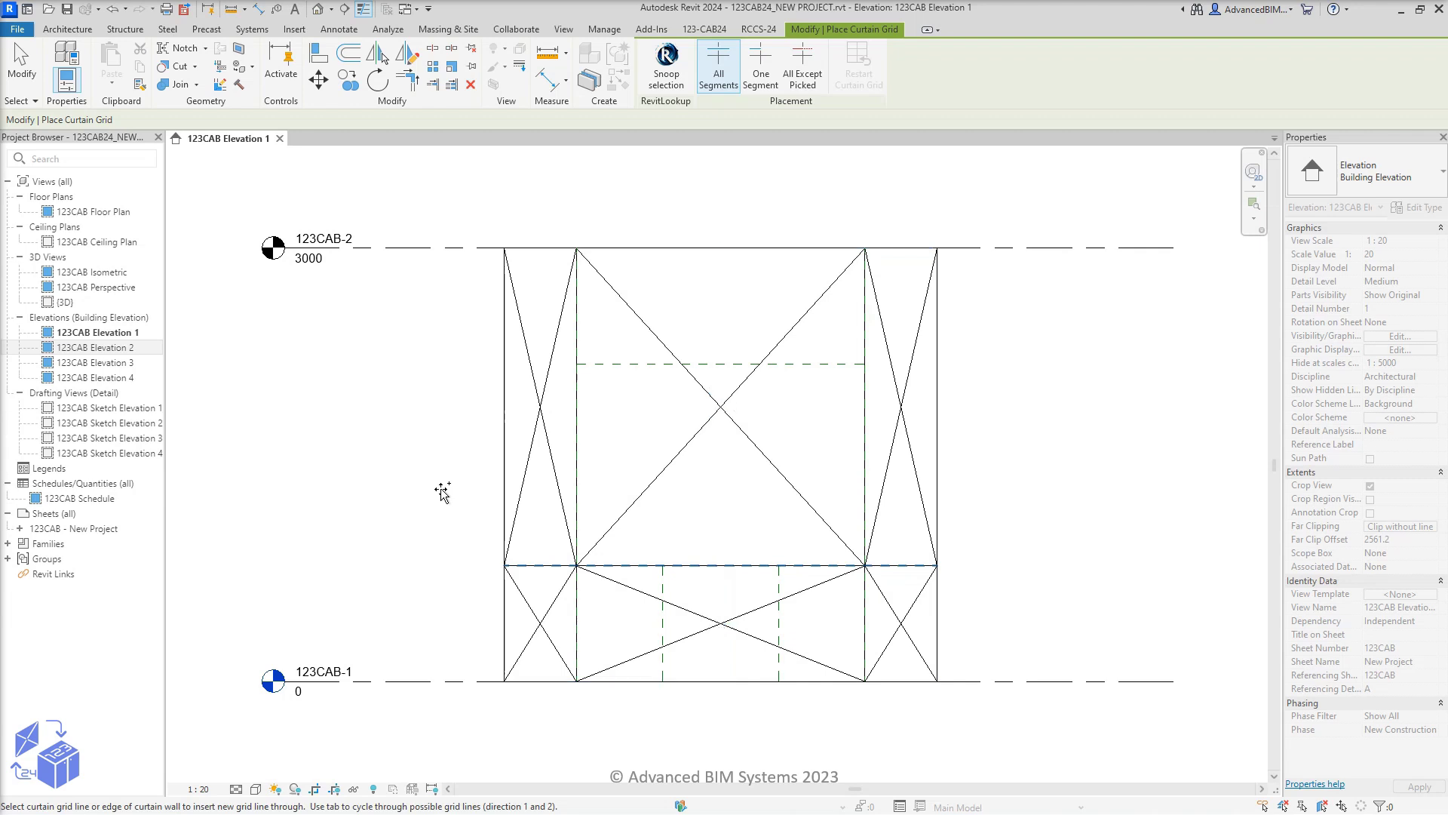
key(Escape)
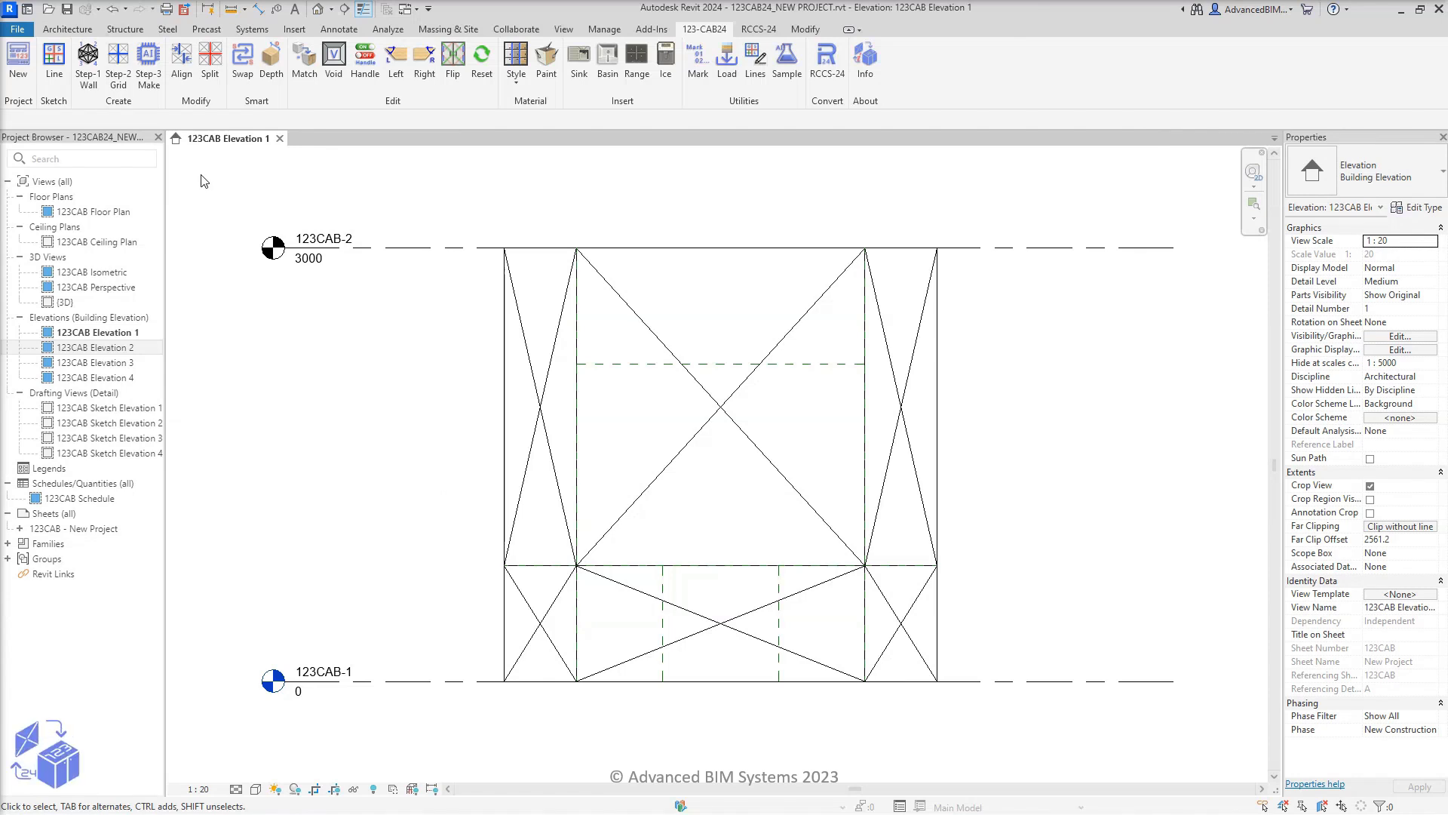
Add two single-segment vertical grids at the short planes, splitting the lower middle panel 600/800/600
click(121, 72)
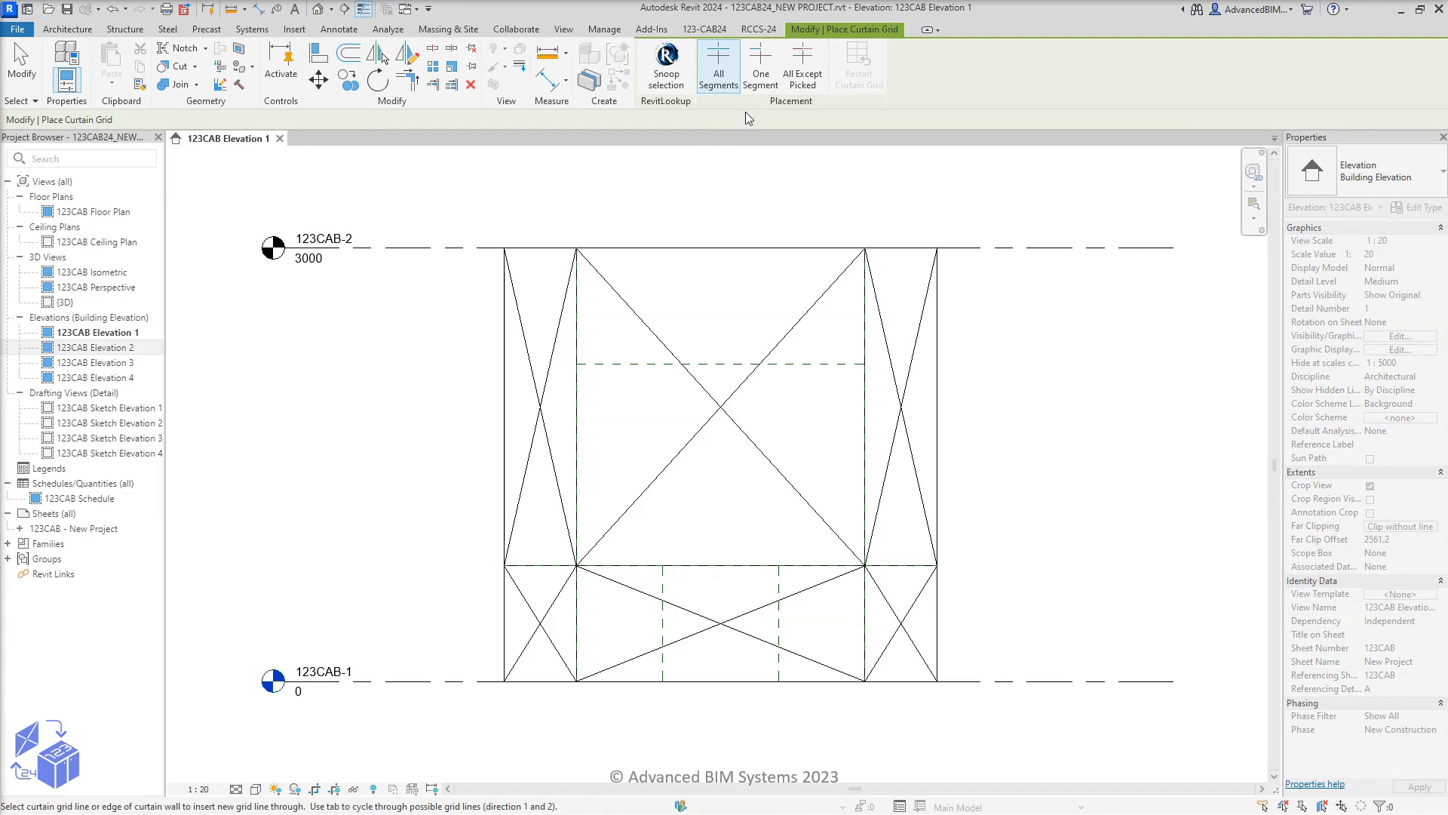
click(758, 79)
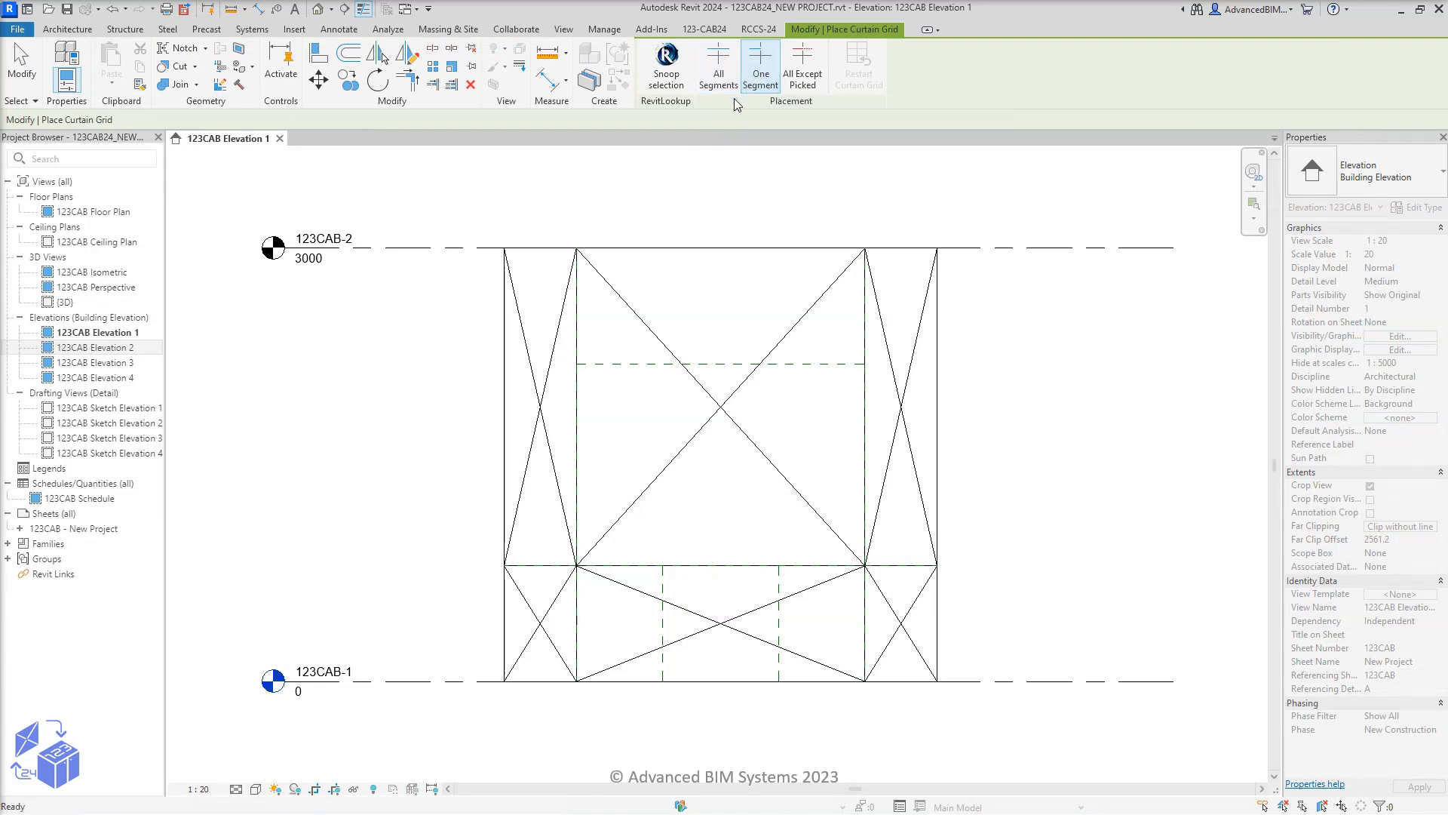
click(663, 568)
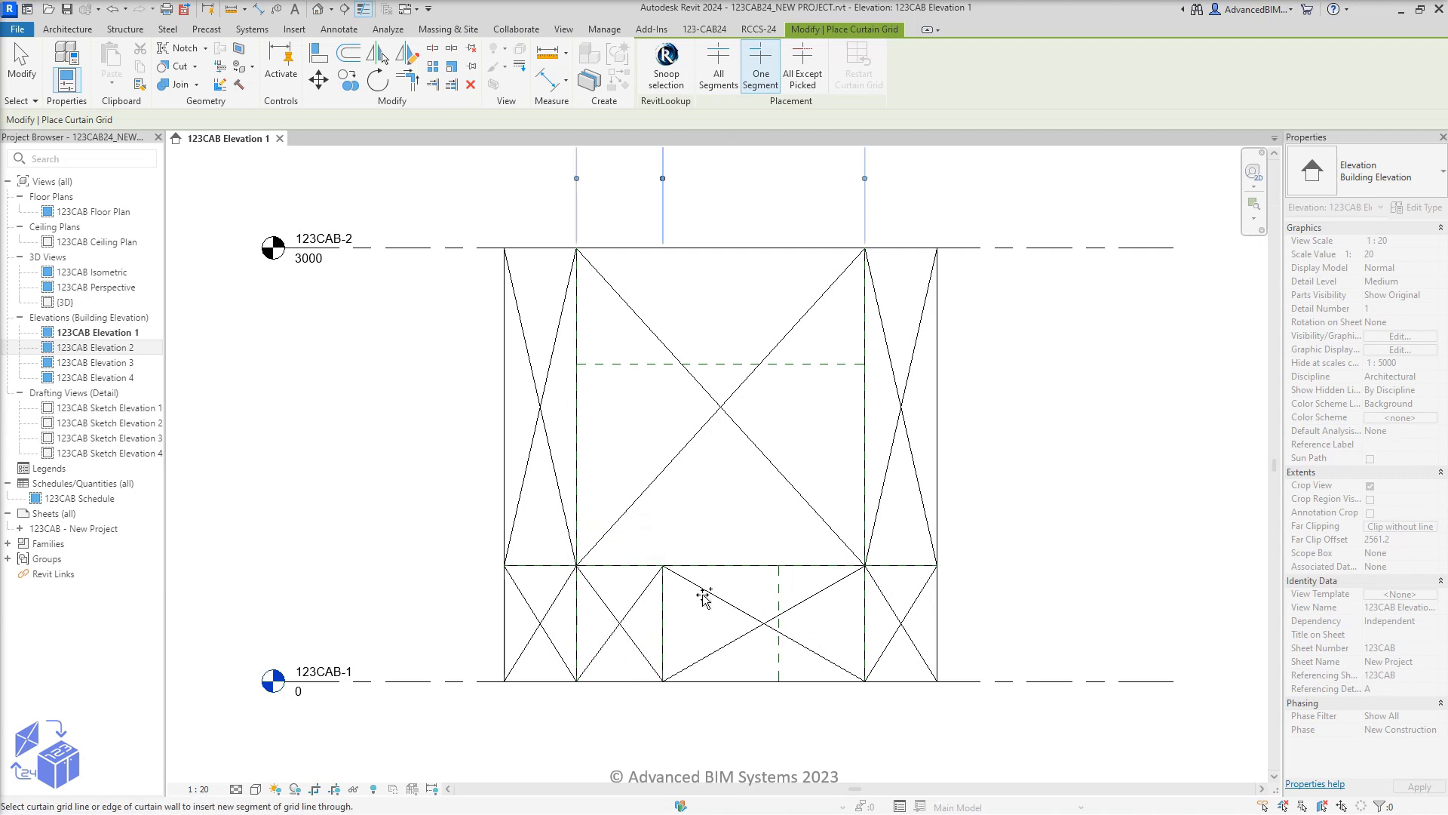
click(778, 568)
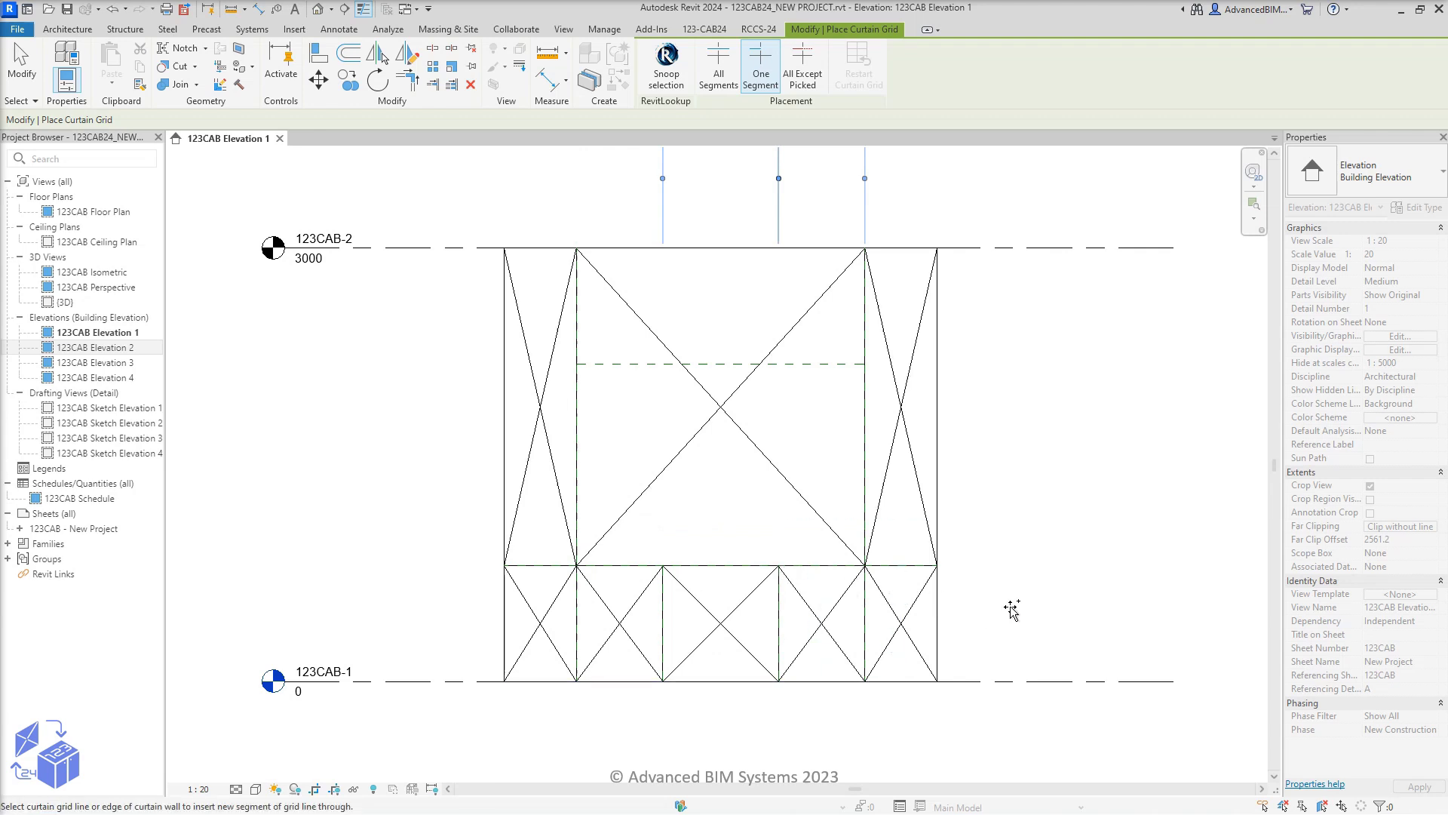
key(Escape)
key(Escape)
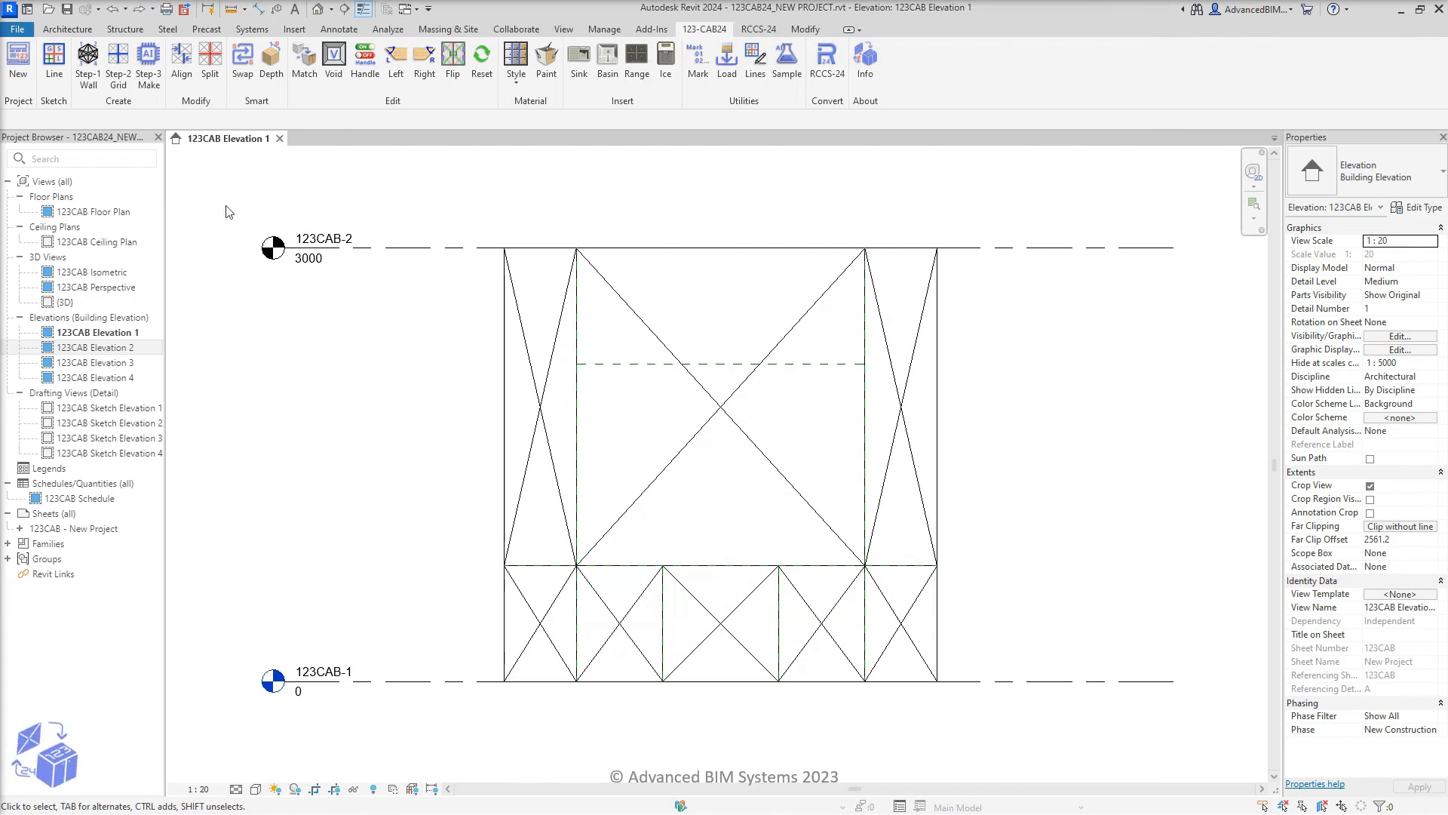
Add a single horizontal grid segment across the central panel near its top
click(118, 57)
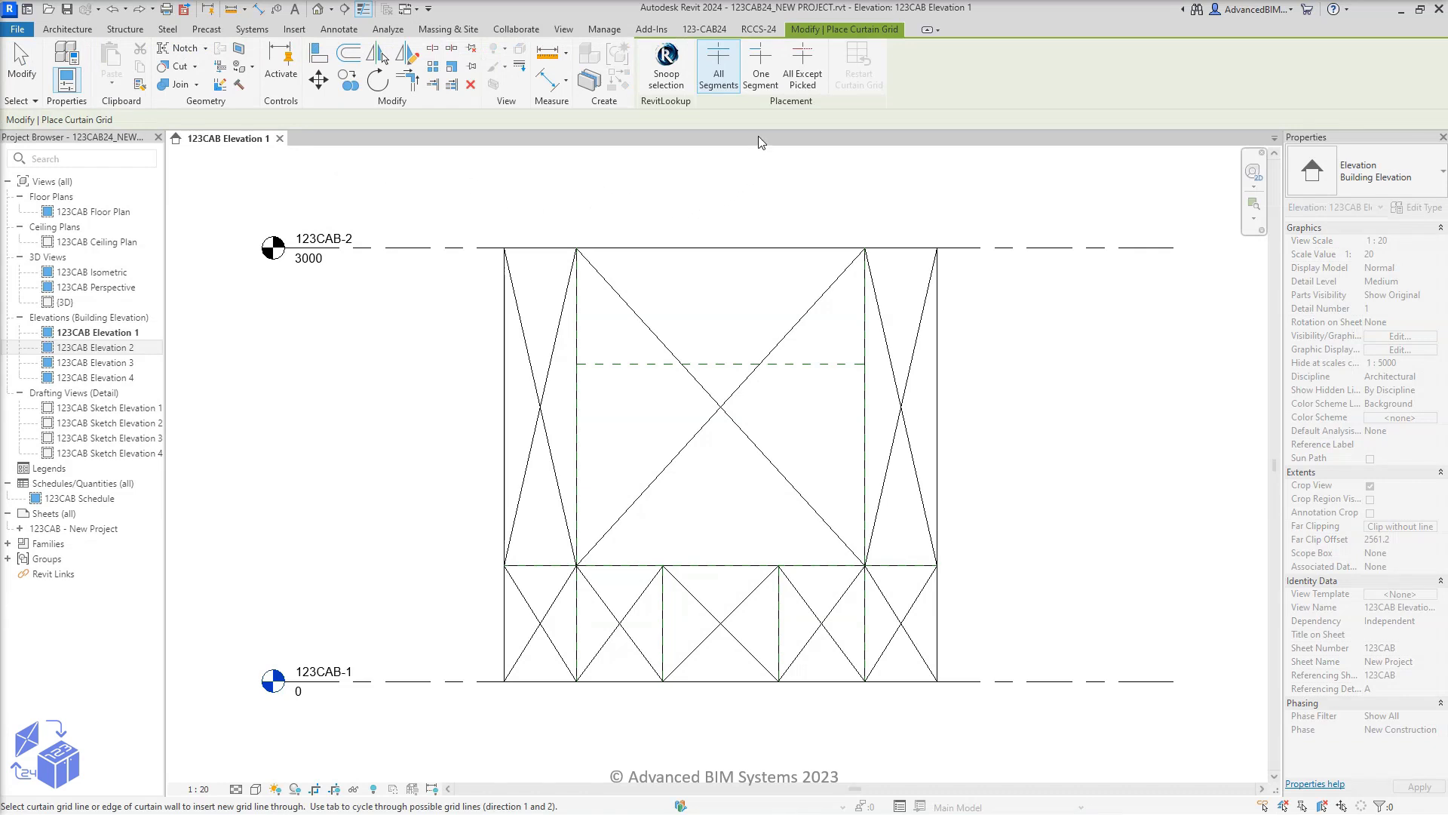
click(759, 65)
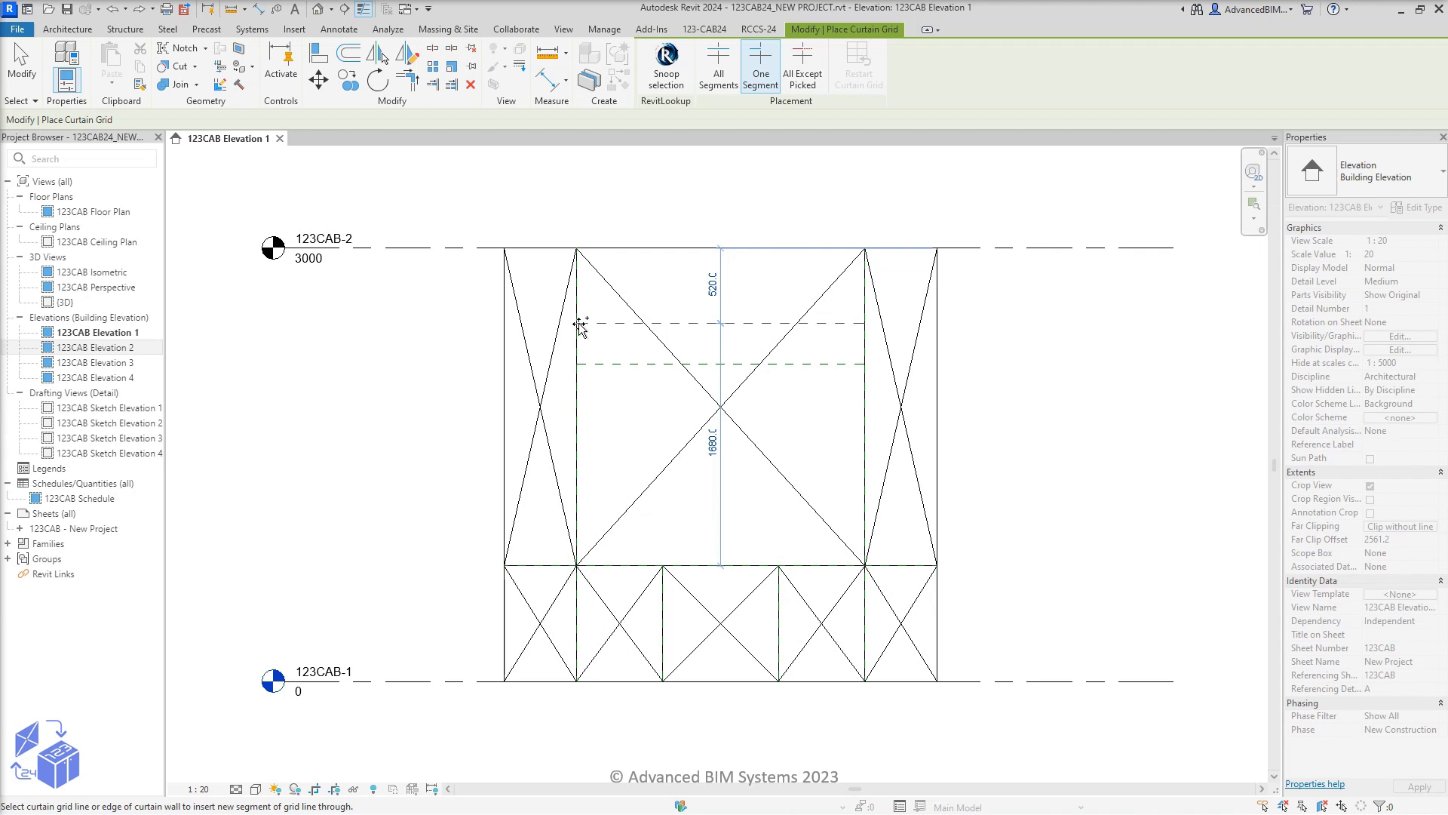
click(582, 365)
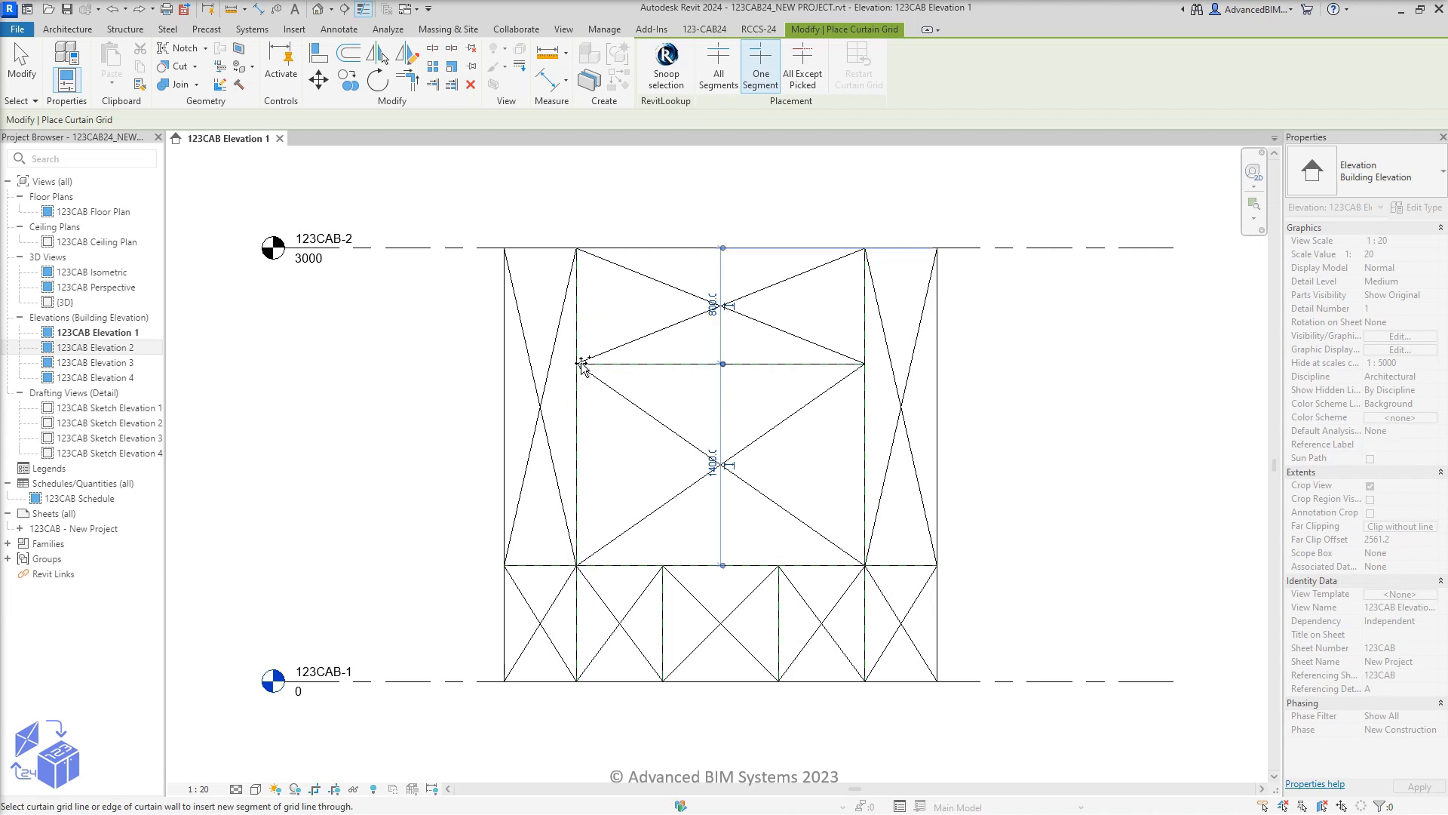
key(Escape)
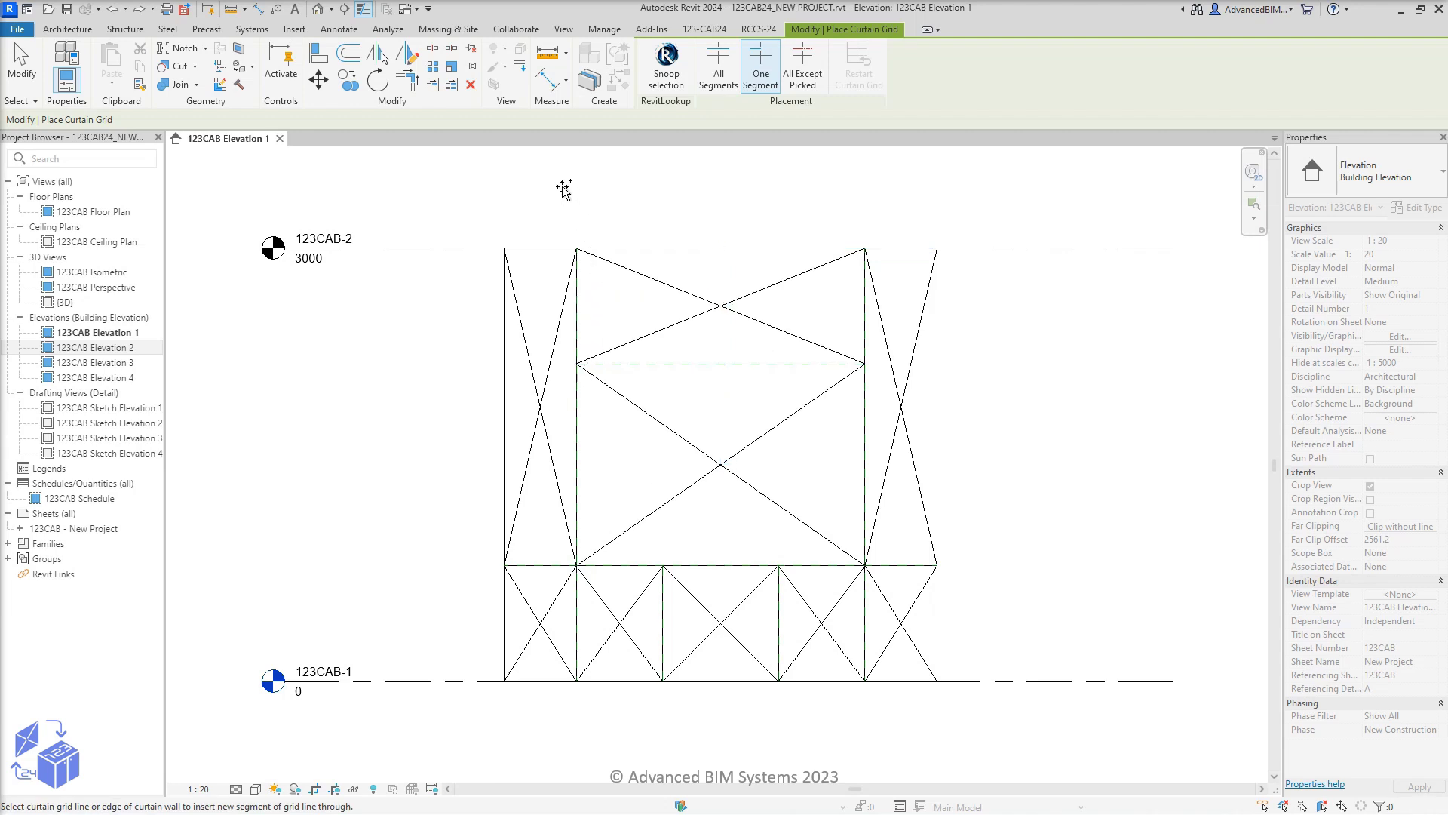
key(Escape)
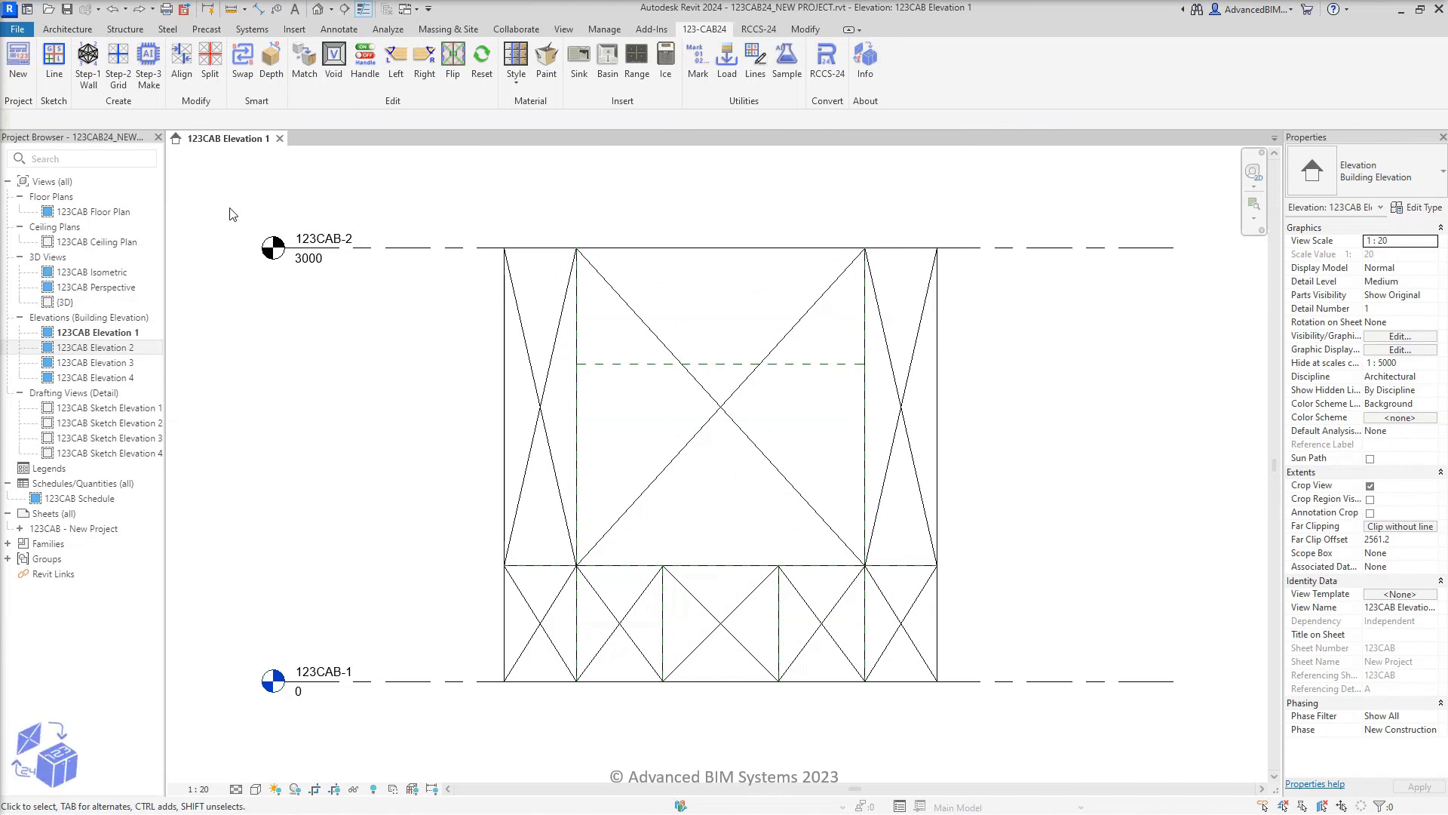
Place a single-segment horizontal curtain grid 540 below the wall top
click(121, 72)
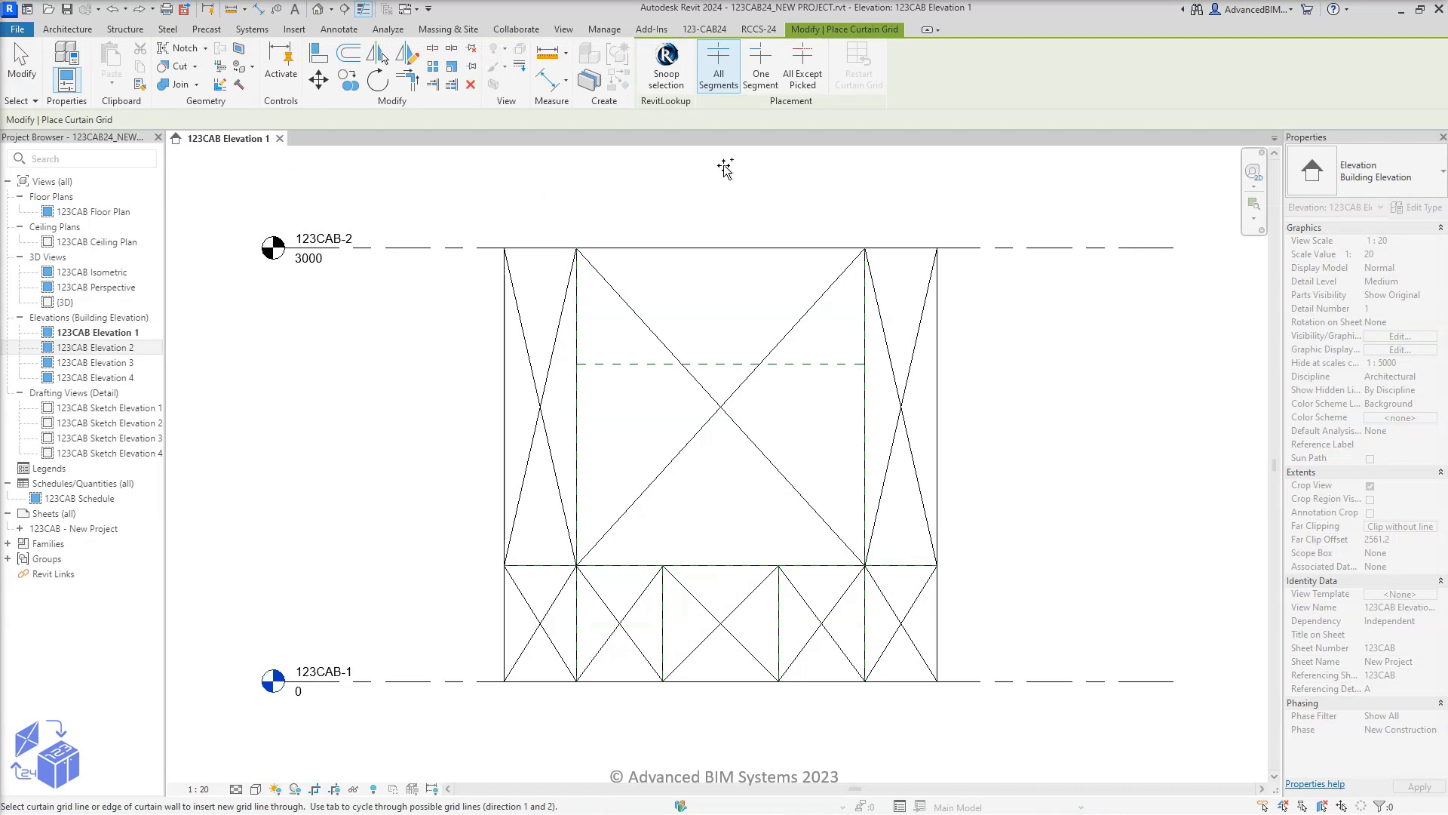
click(759, 74)
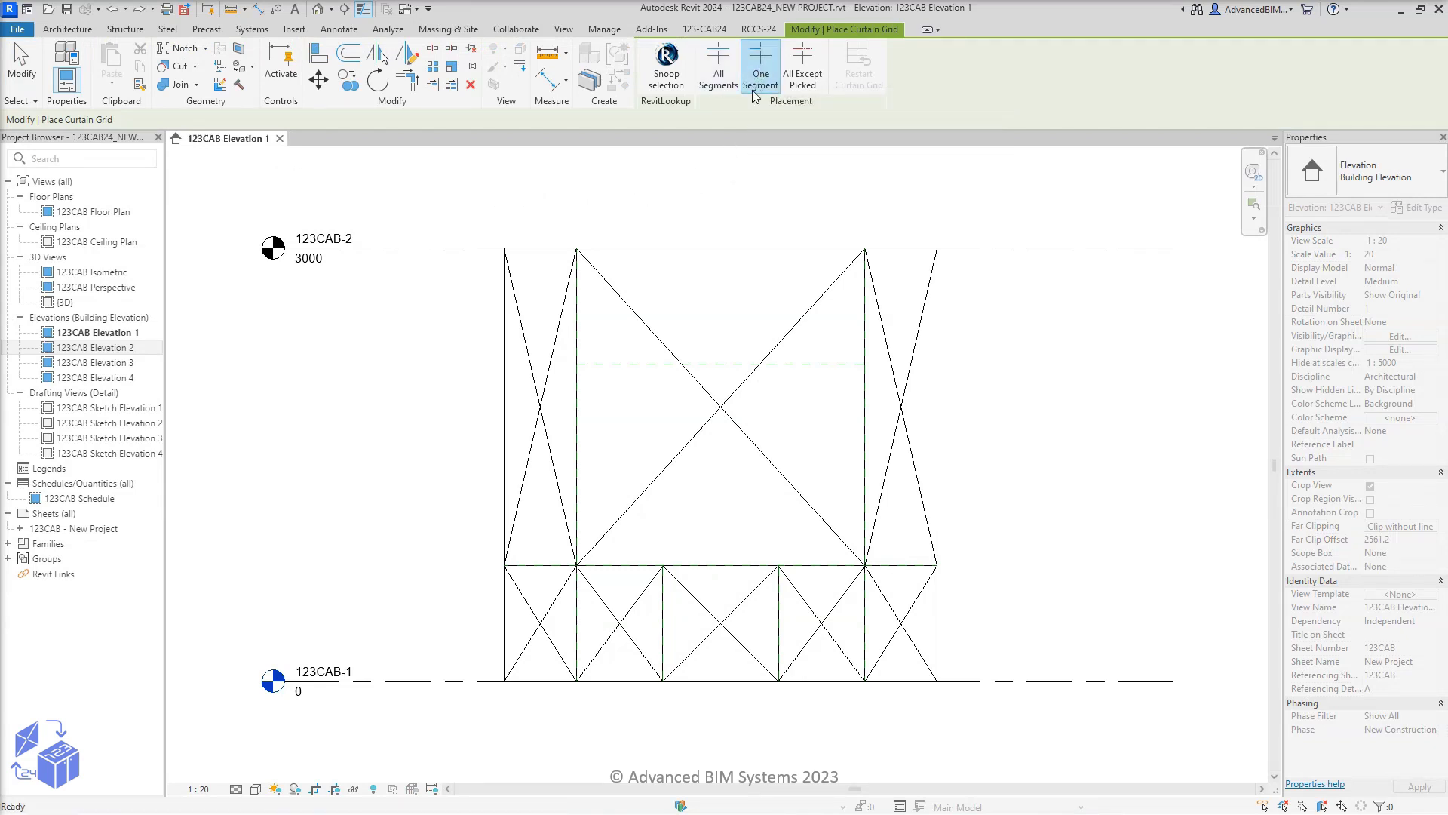
click(865, 326)
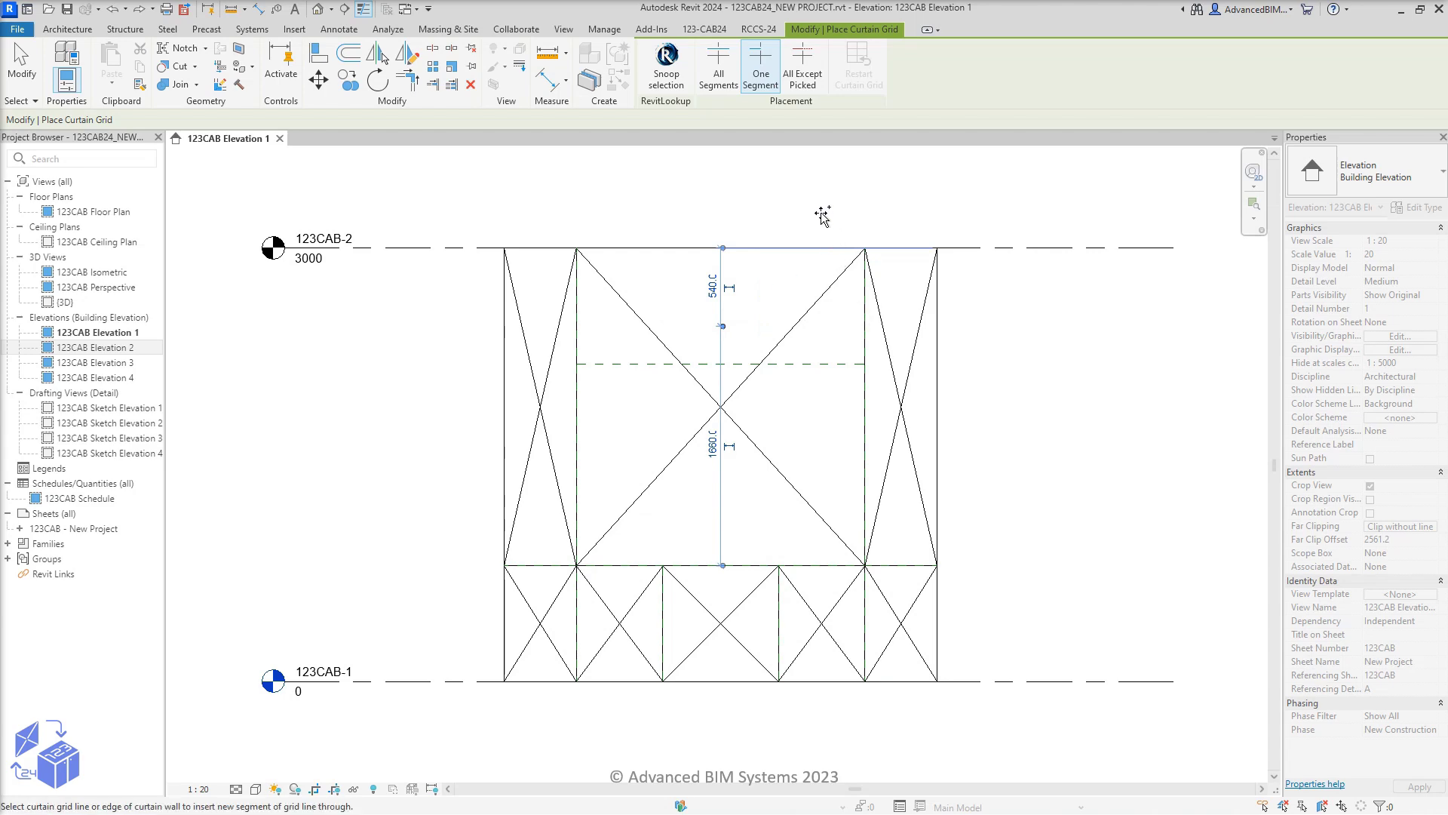
key(Escape)
key(Escape)
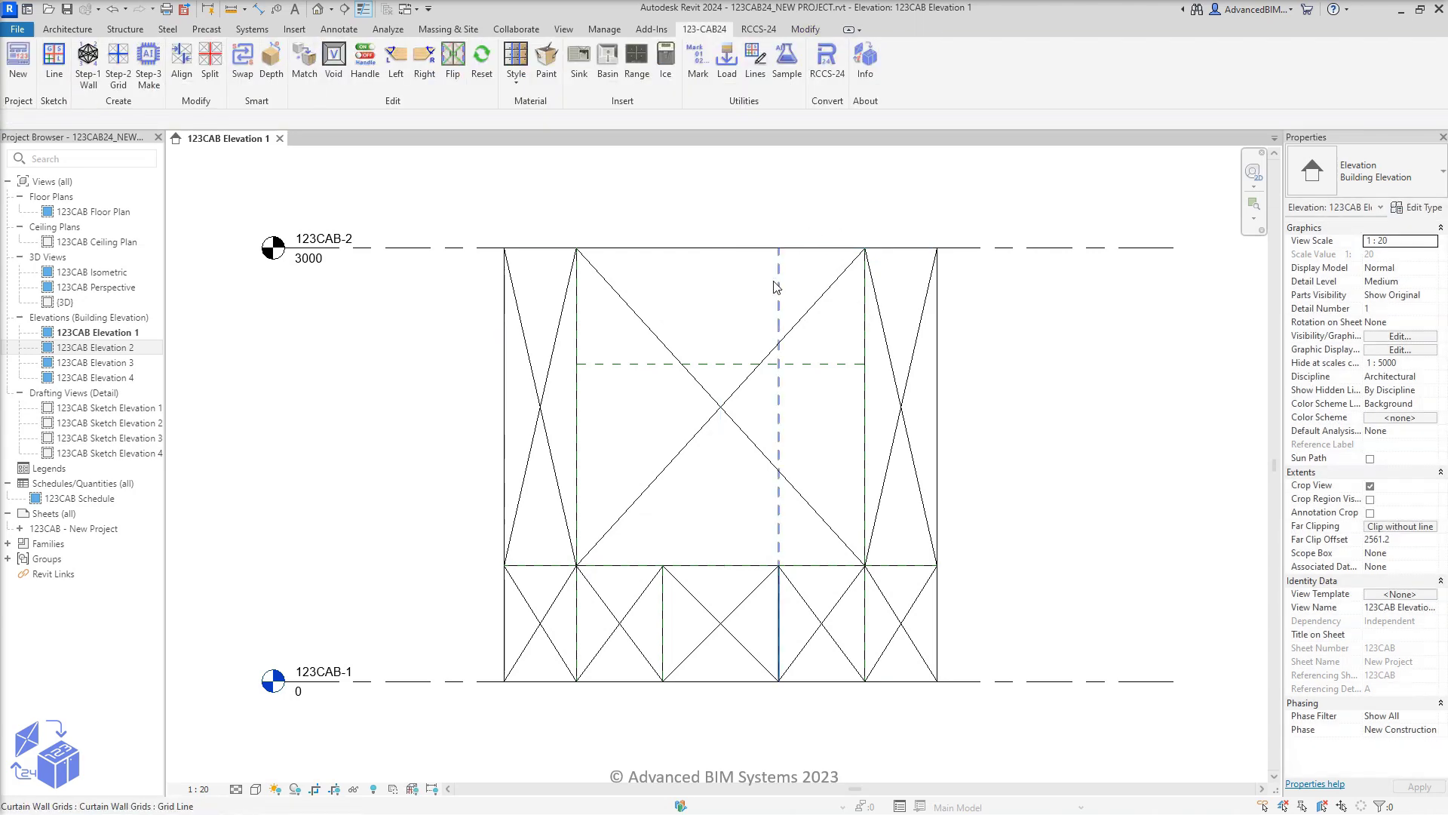
Delete the new grid segment, then select the vertical and top horizontal grid lines to check them
click(760, 329)
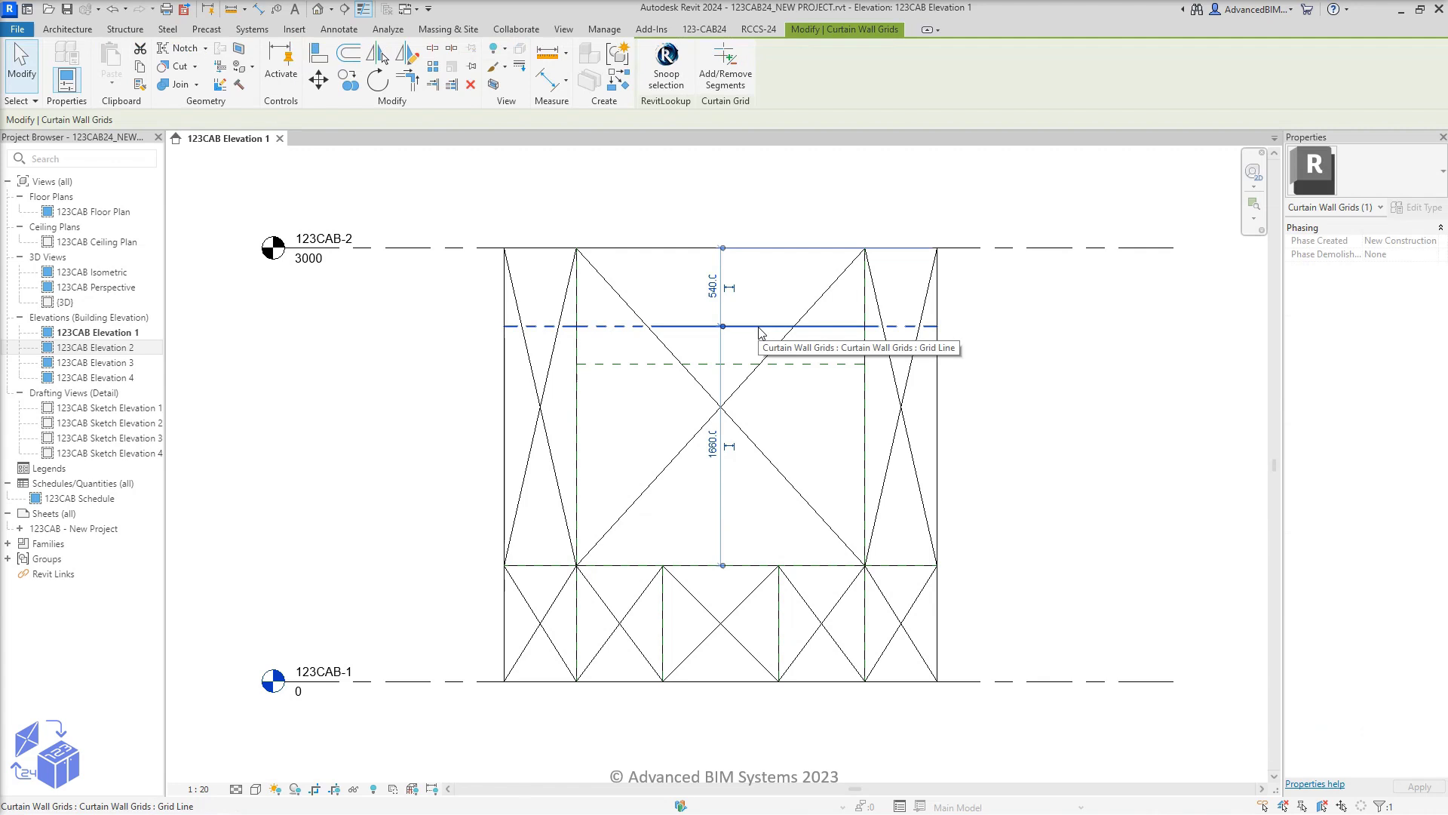
key(Delete)
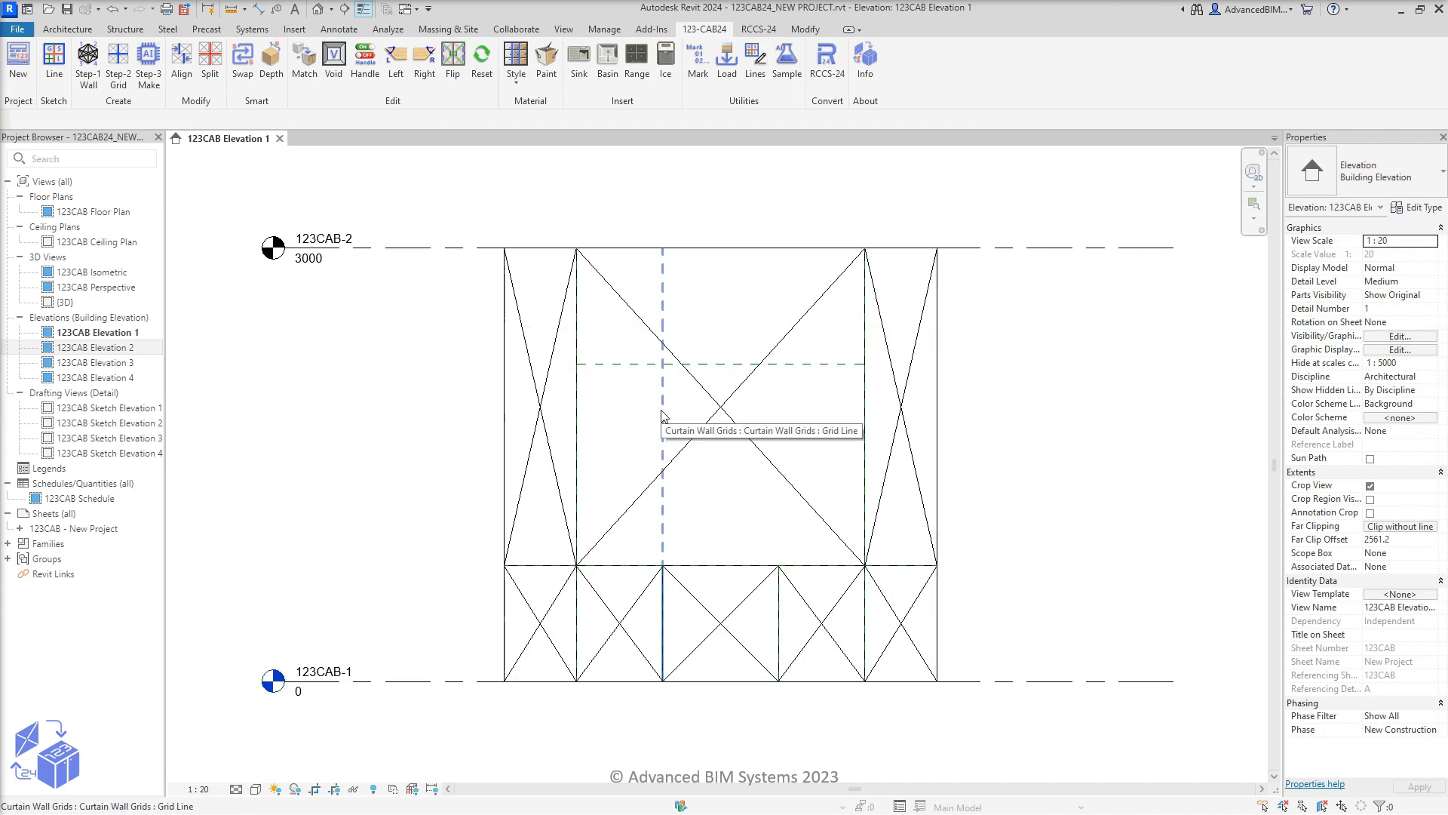
click(662, 414)
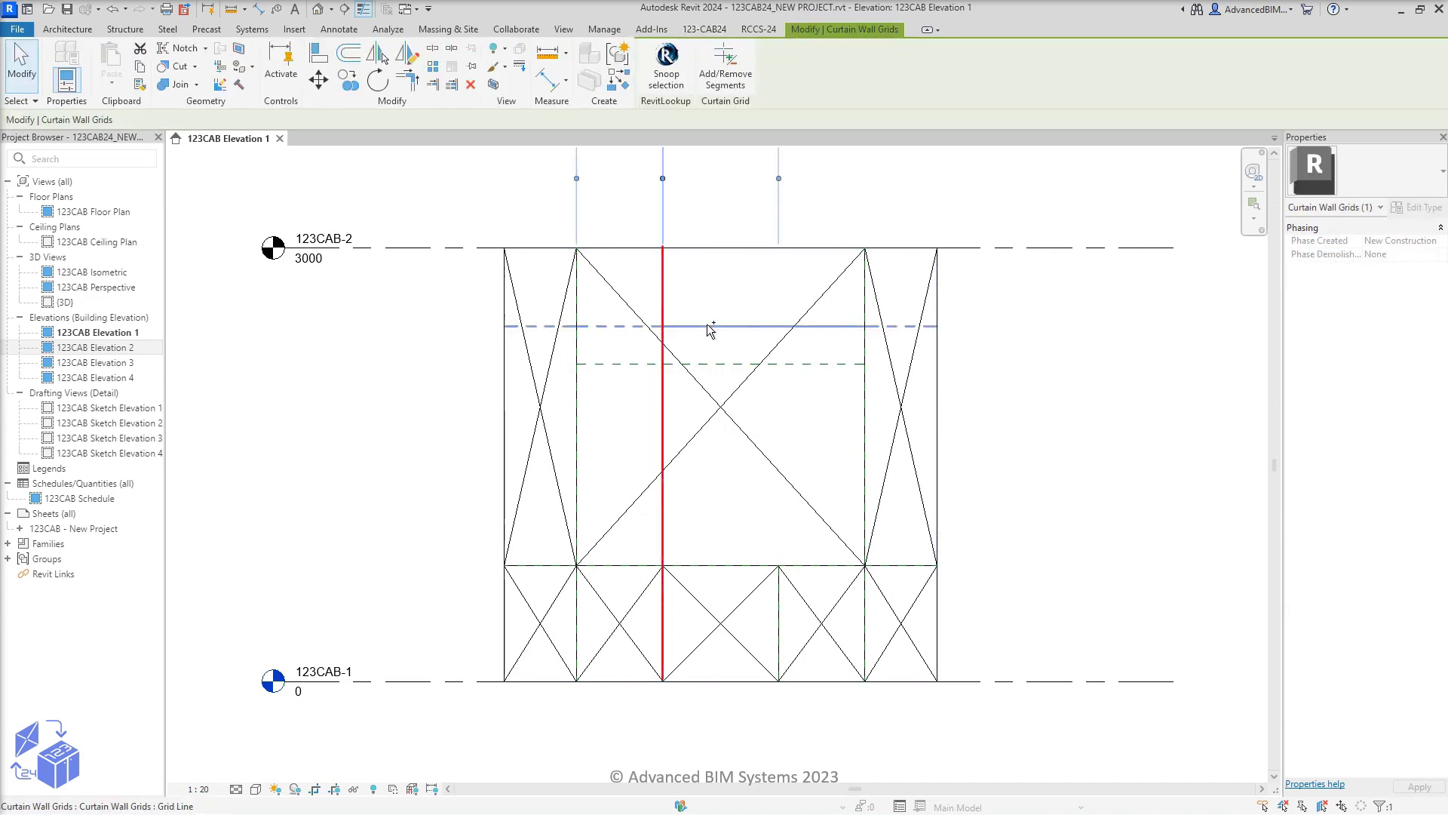
ctrl+click(708, 326)
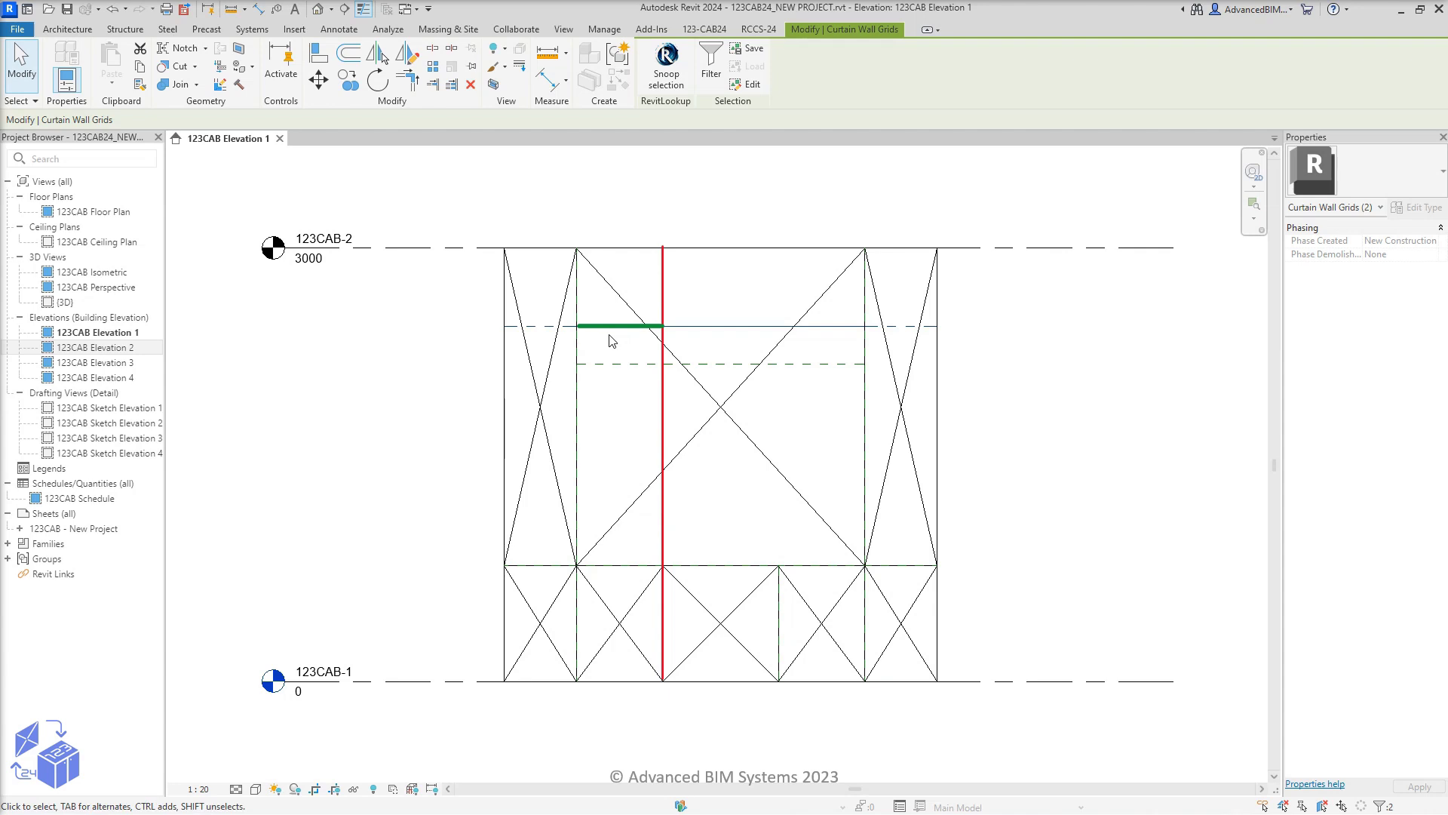
click(591, 196)
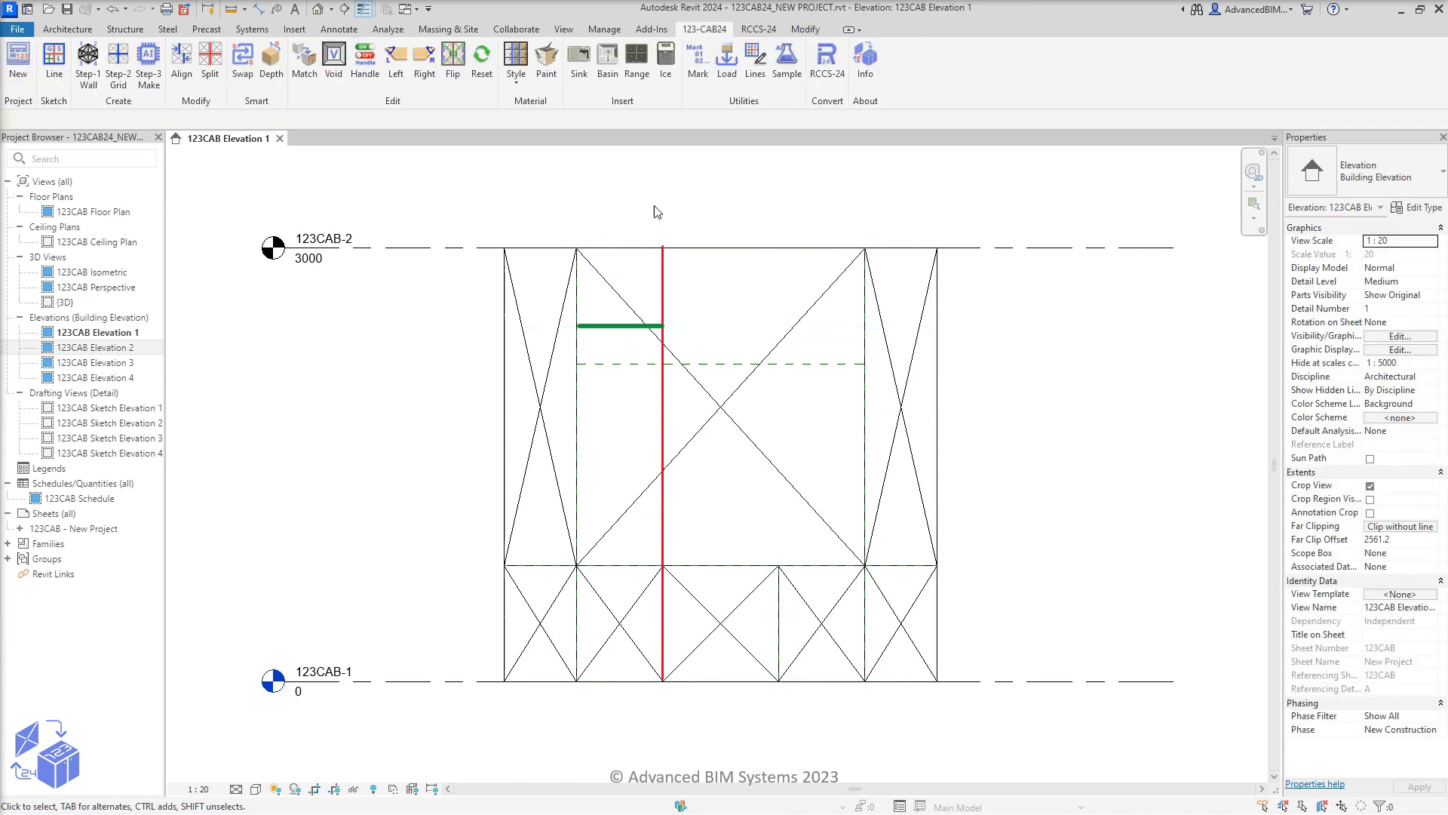
Pick the vertical curtain grid line to create a full-height reference plane along it
click(832, 363)
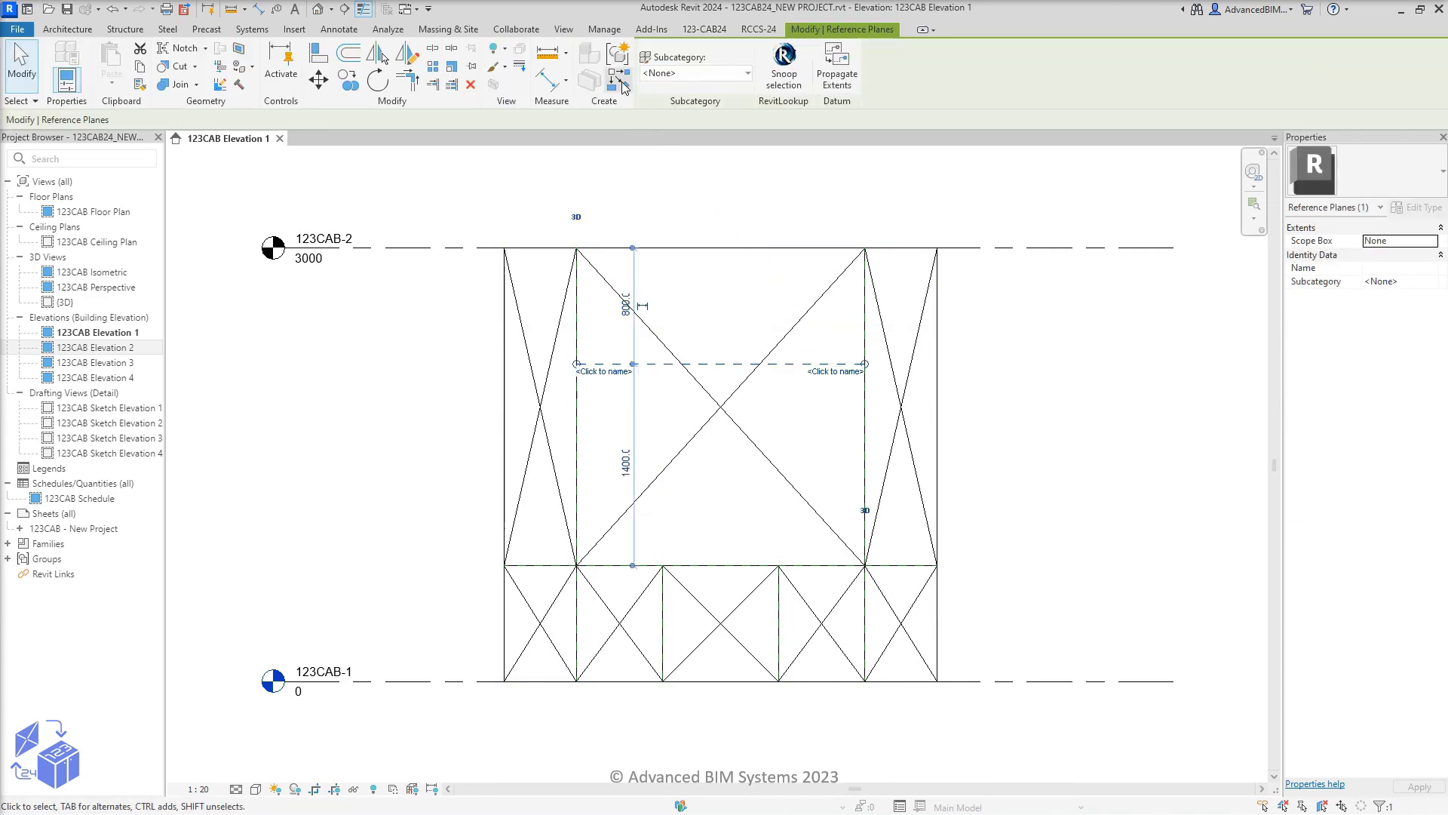
click(622, 82)
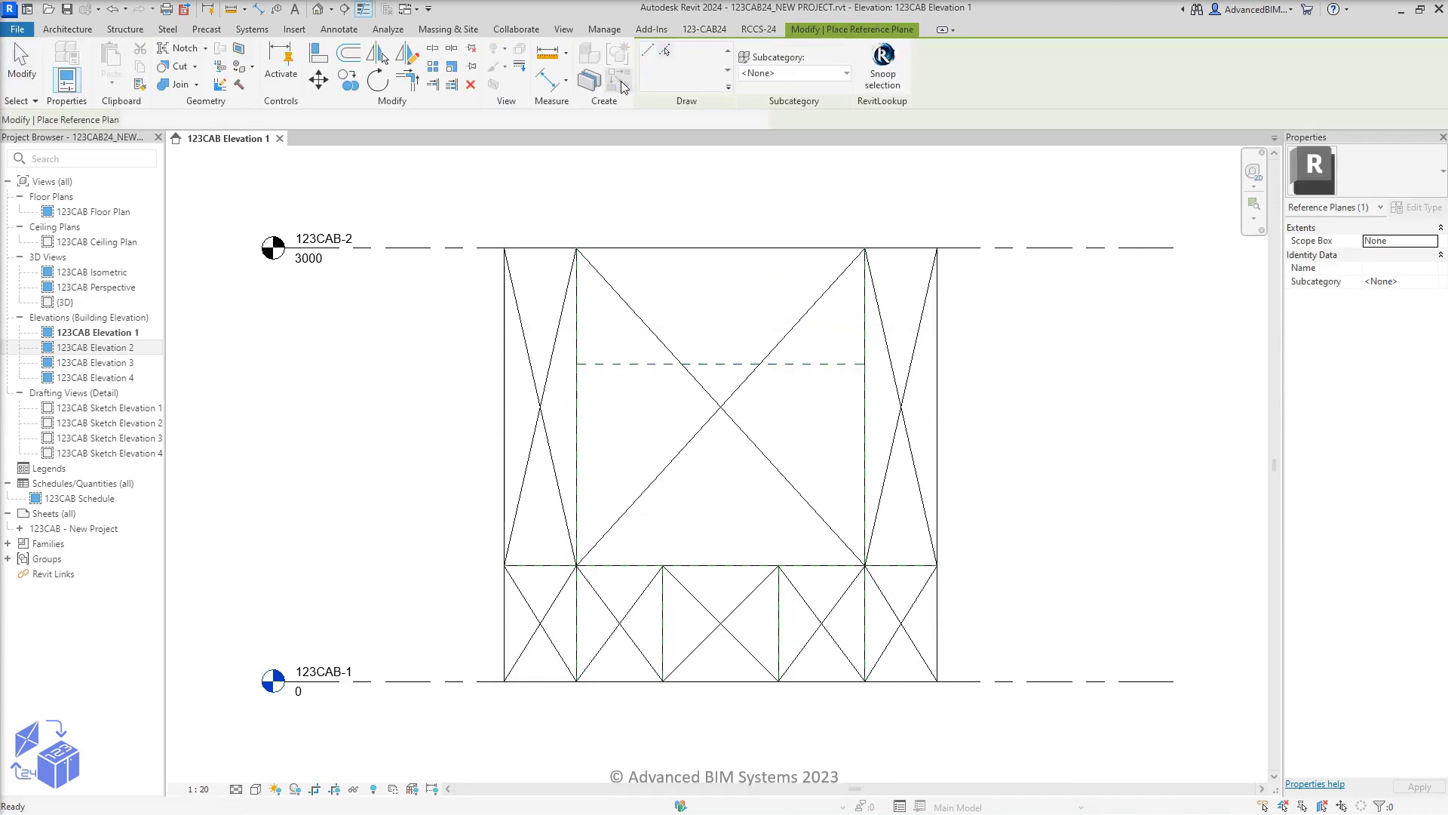
click(665, 51)
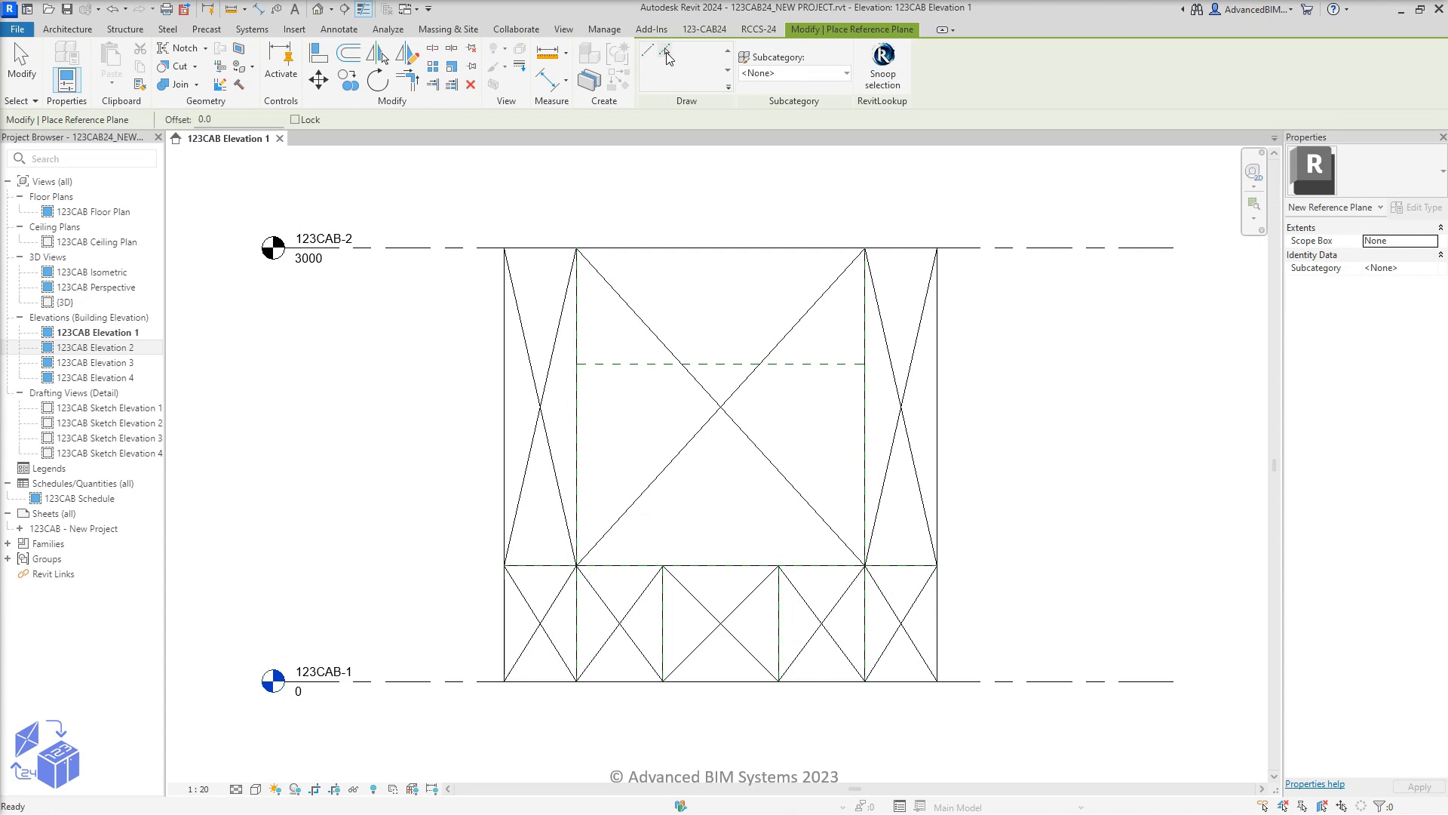
click(662, 422)
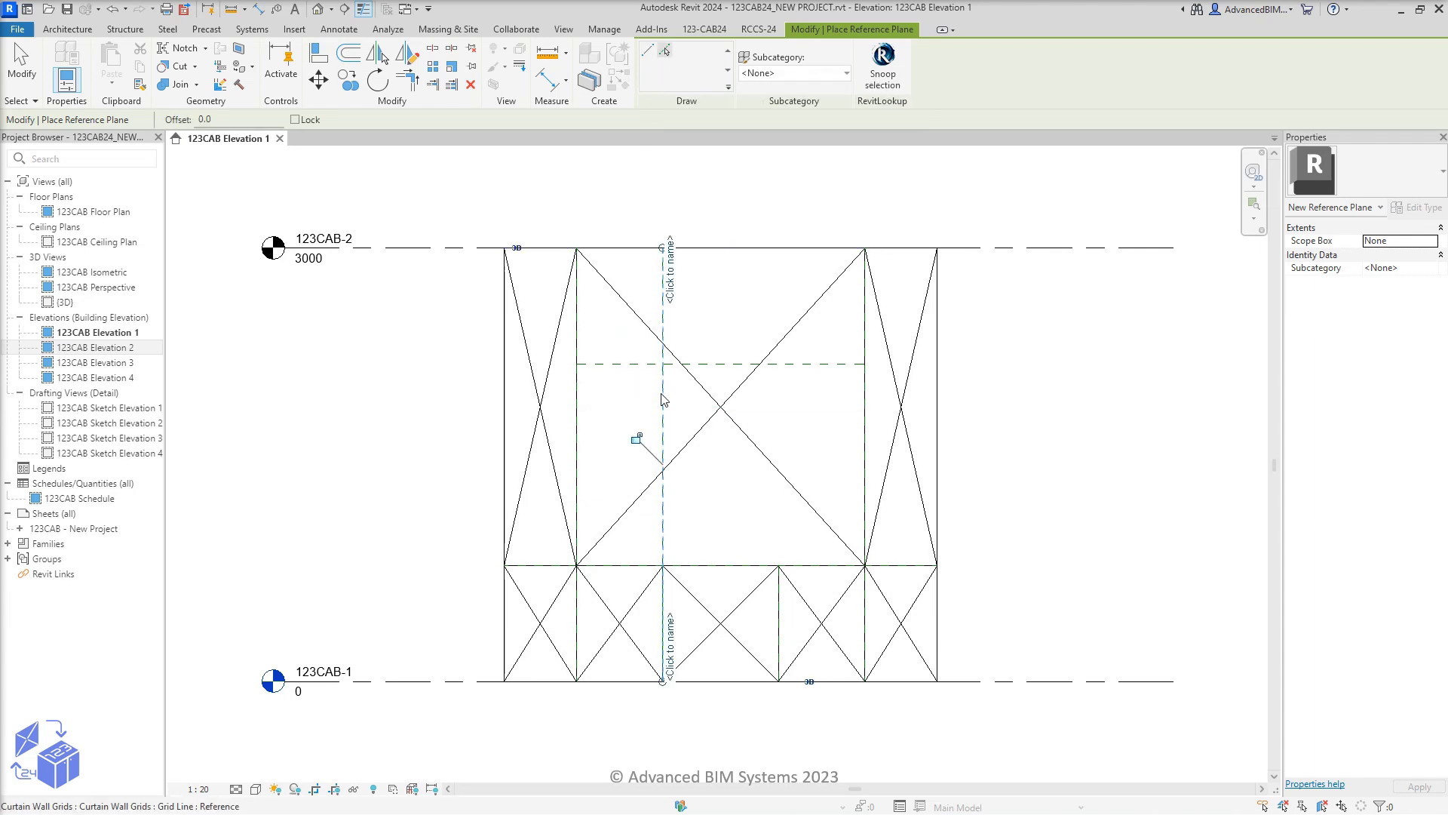
key(Escape)
key(Escape)
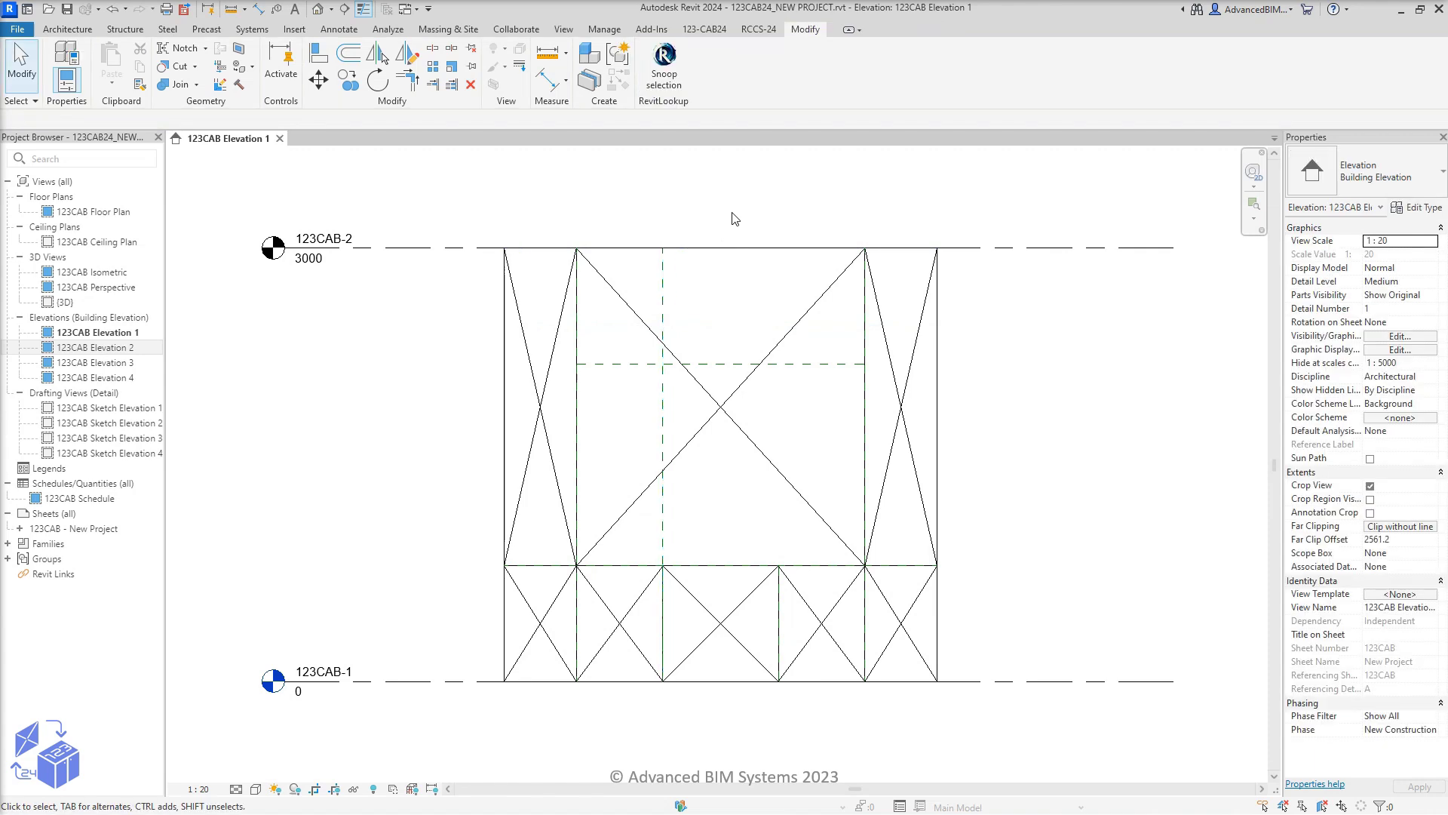
Add the missing central segment to the horizontal grid 540 below the top
click(744, 326)
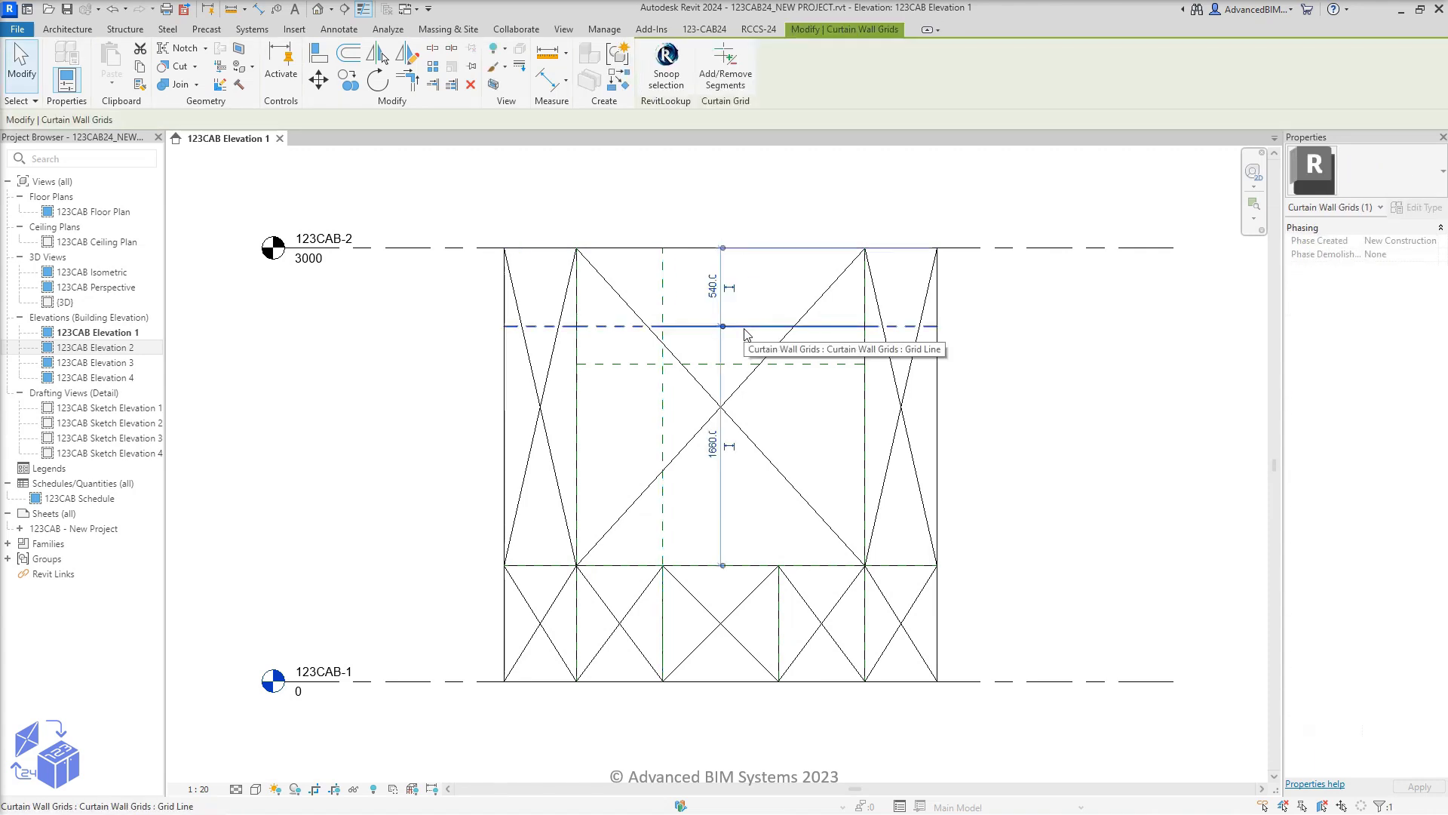
click(726, 71)
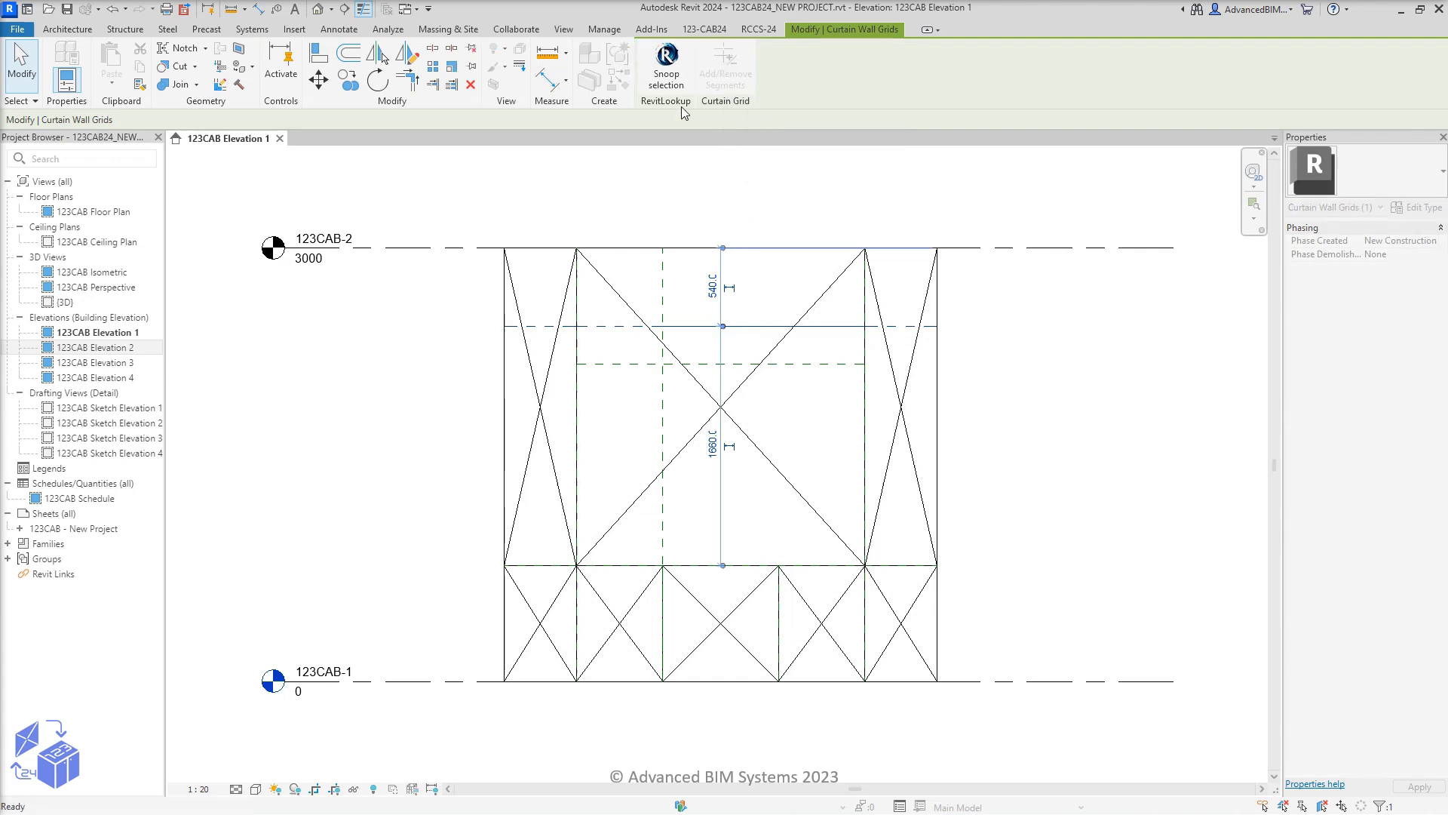
click(619, 327)
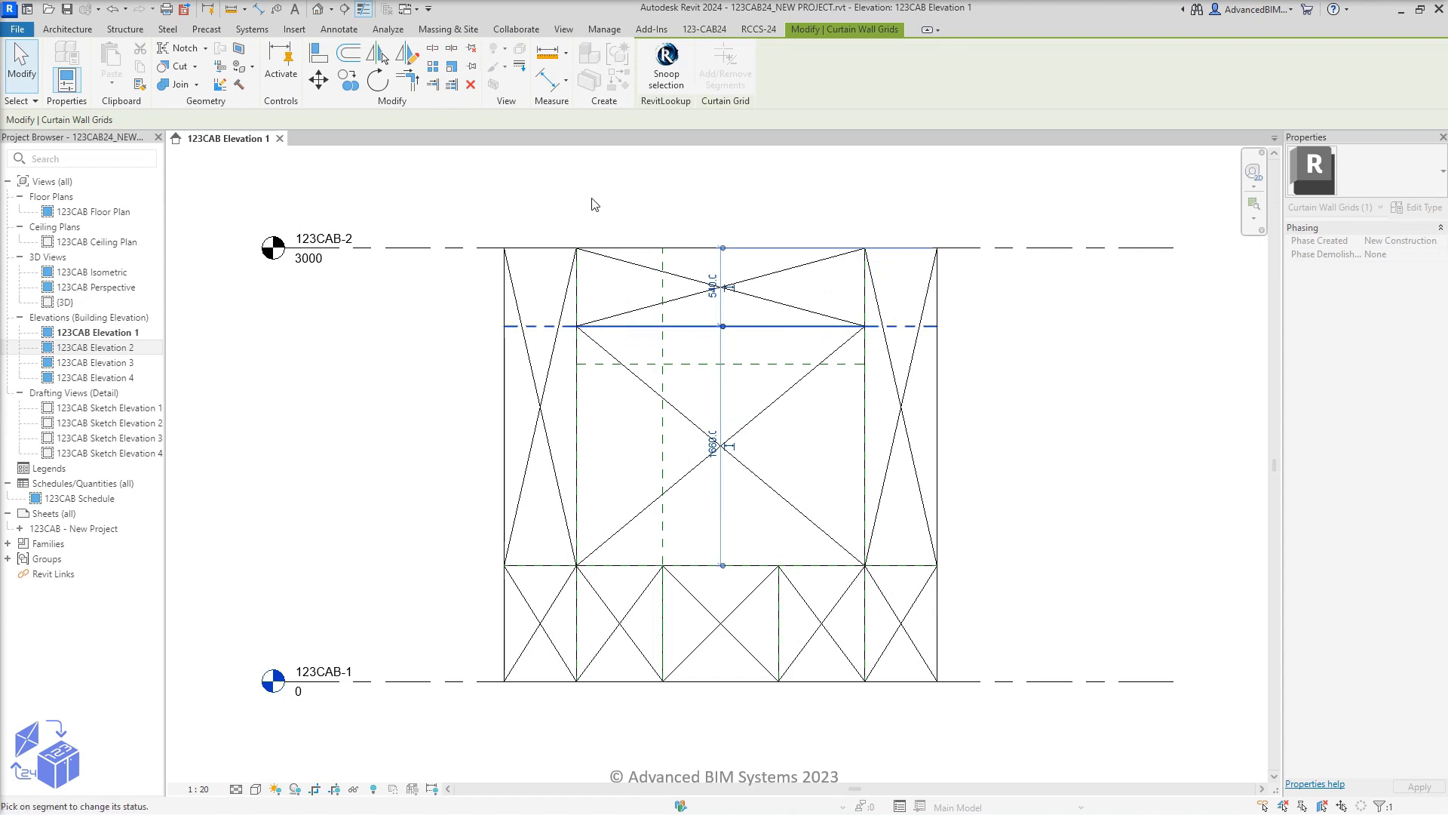
key(Escape)
key(Escape)
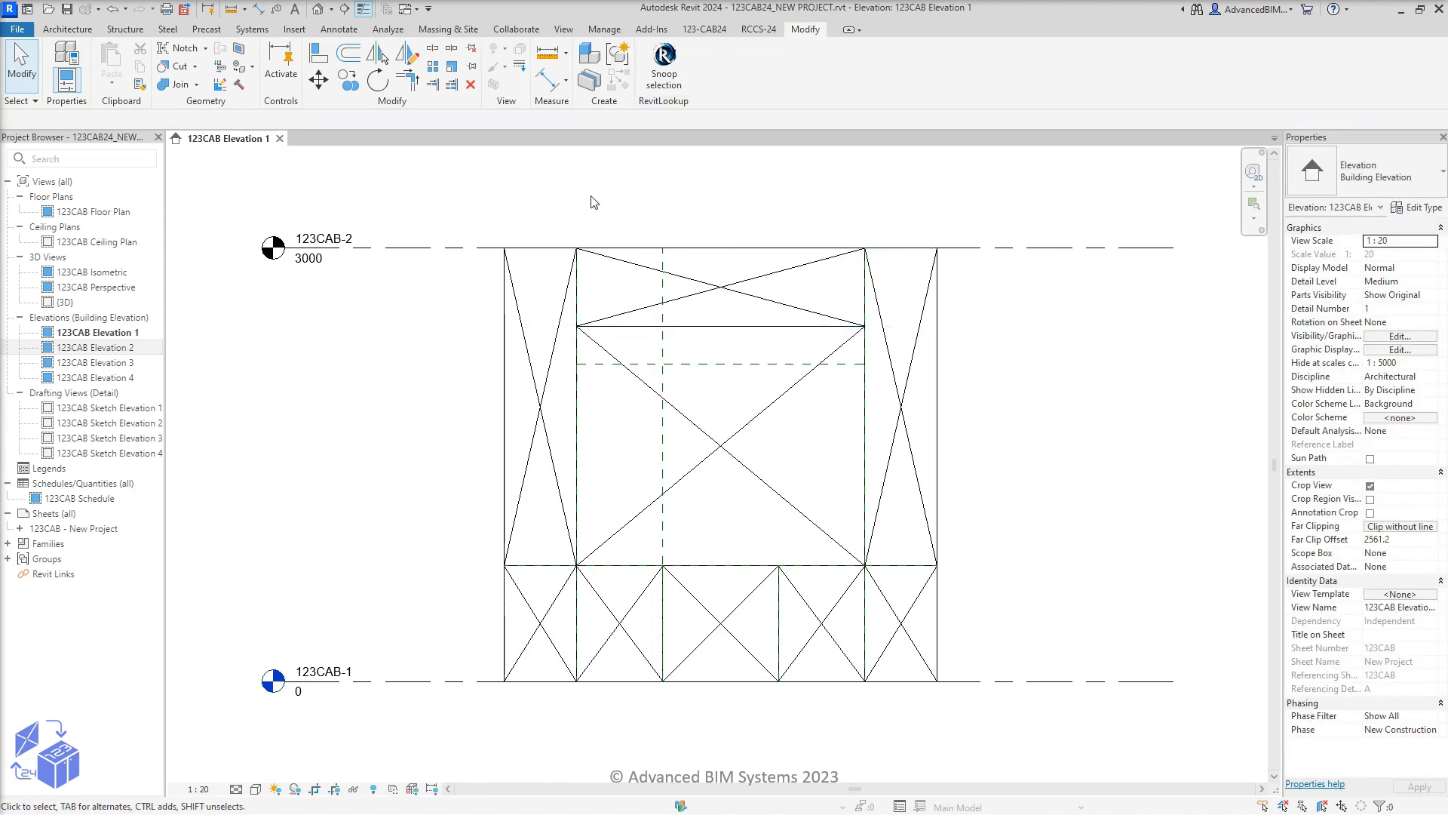
click(705, 30)
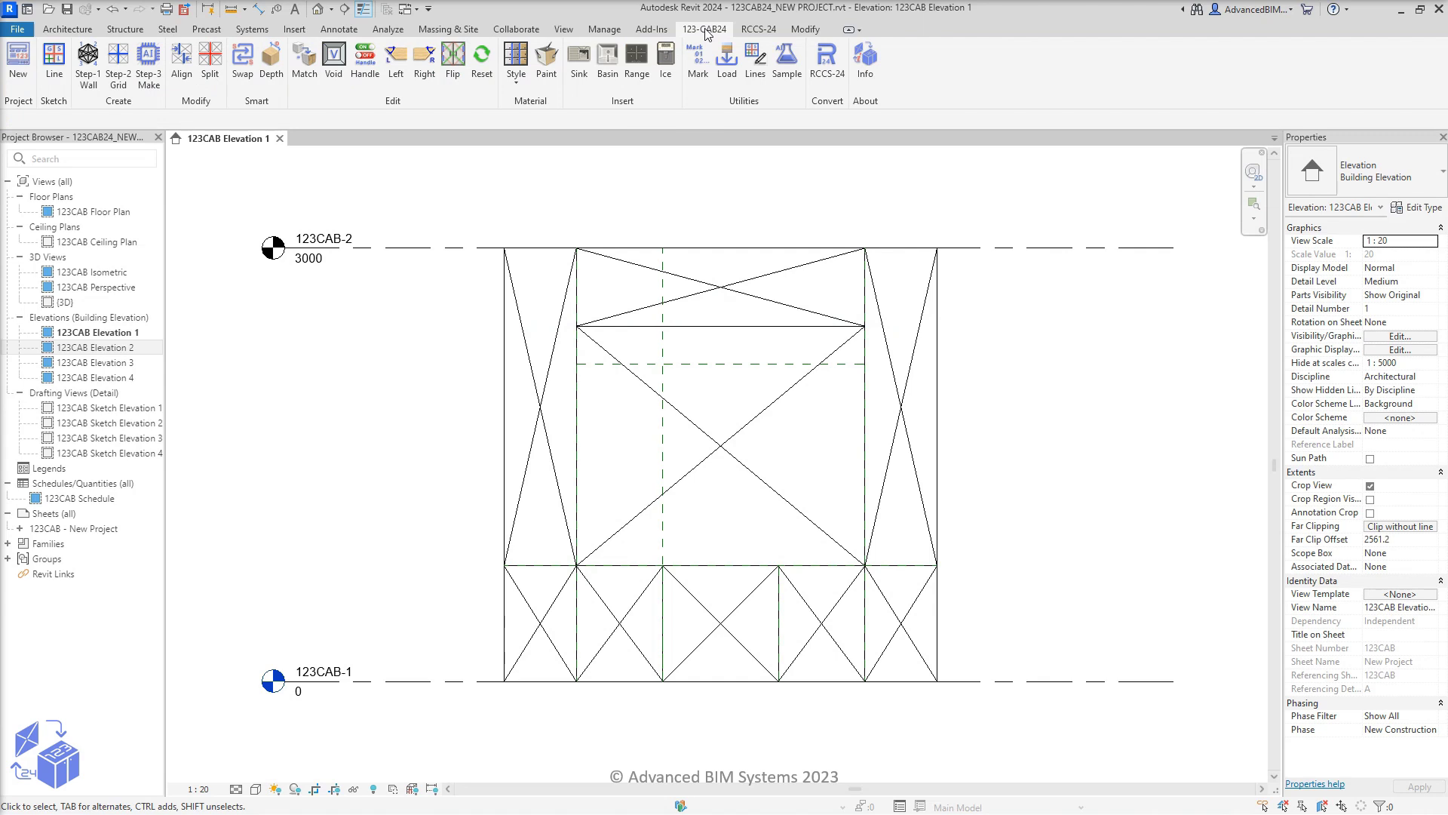
Align the central horizontal curtain grid to the dashed horizontal reference plane
click(185, 73)
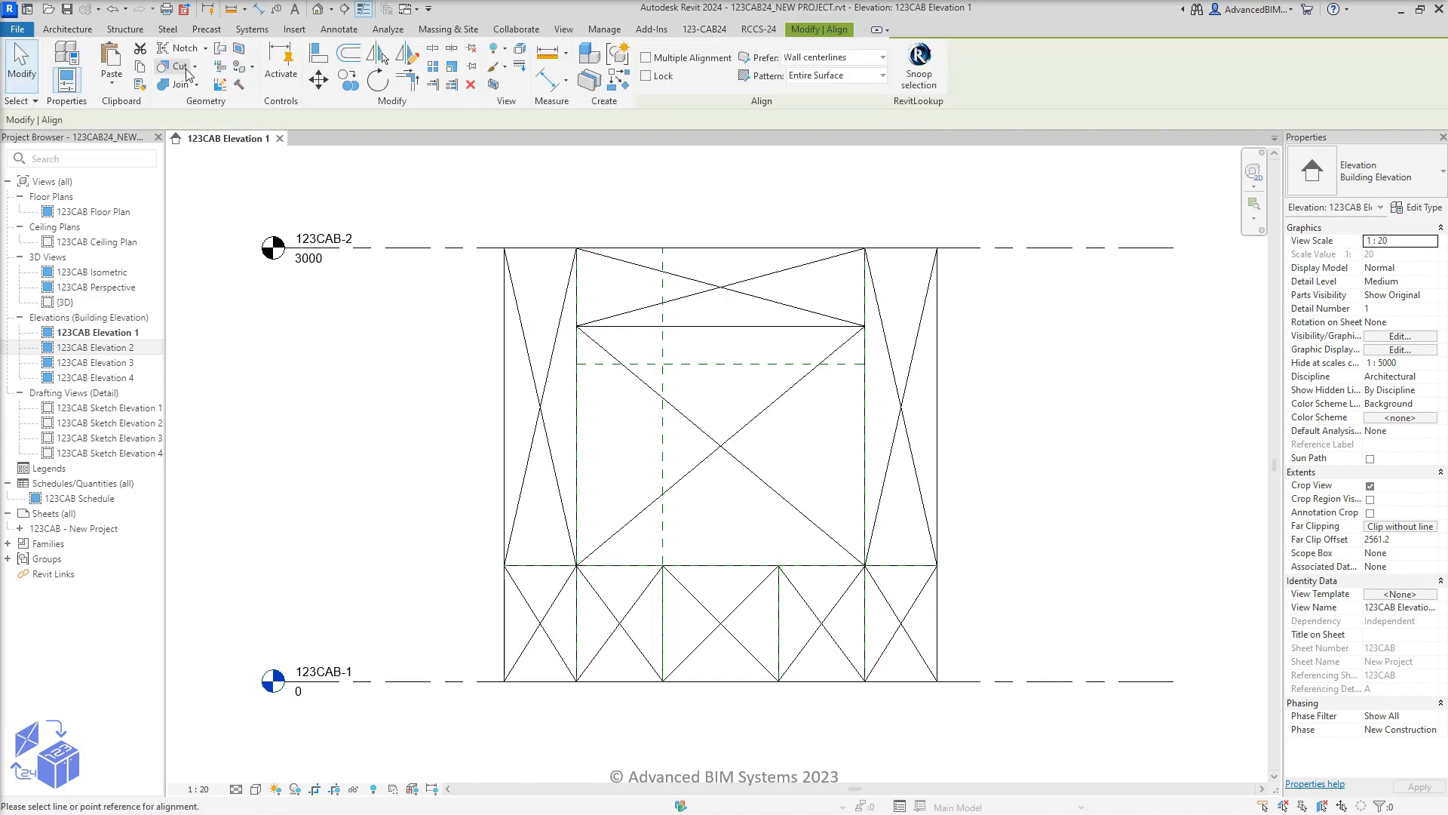
click(694, 365)
click(694, 326)
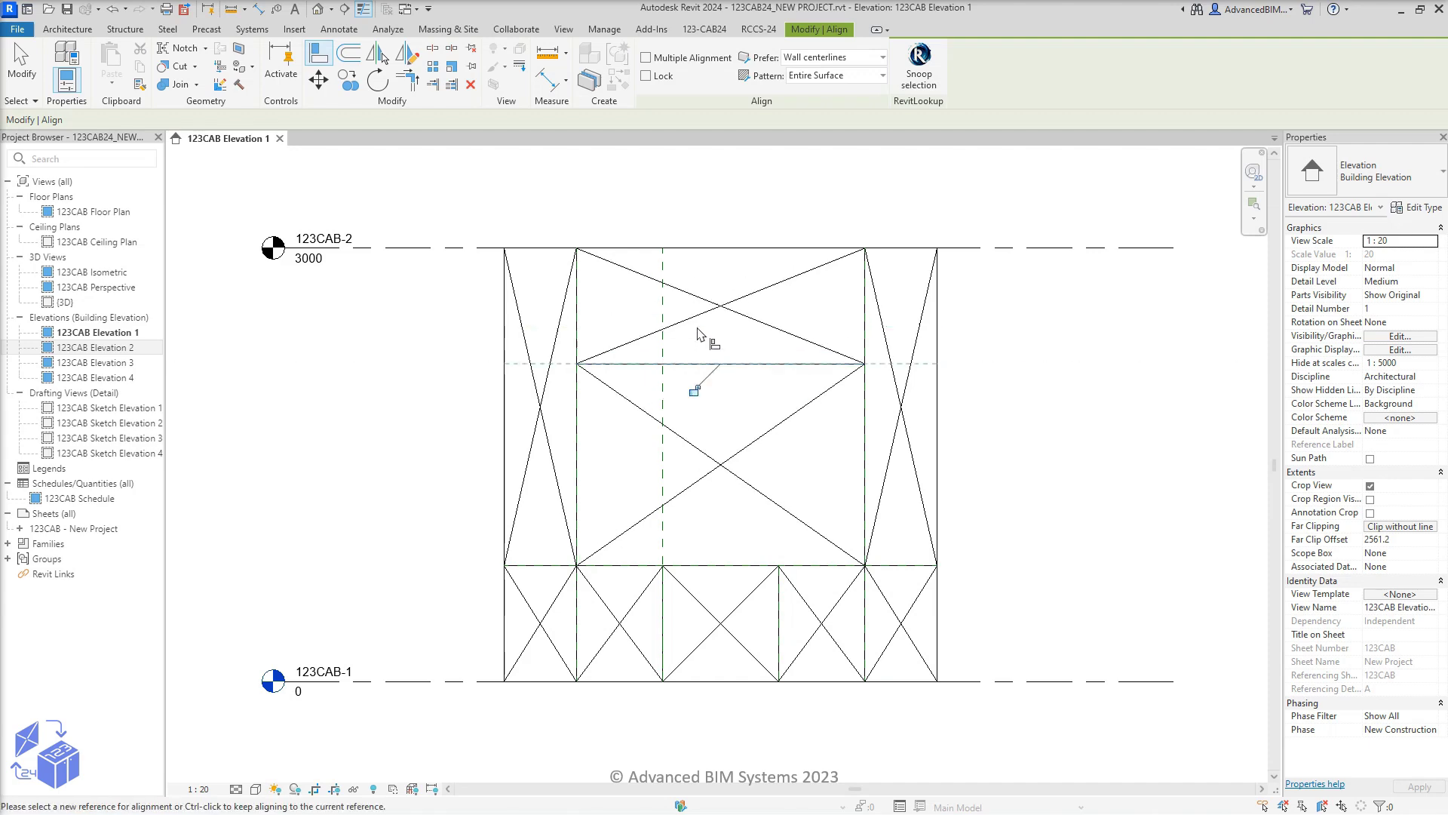